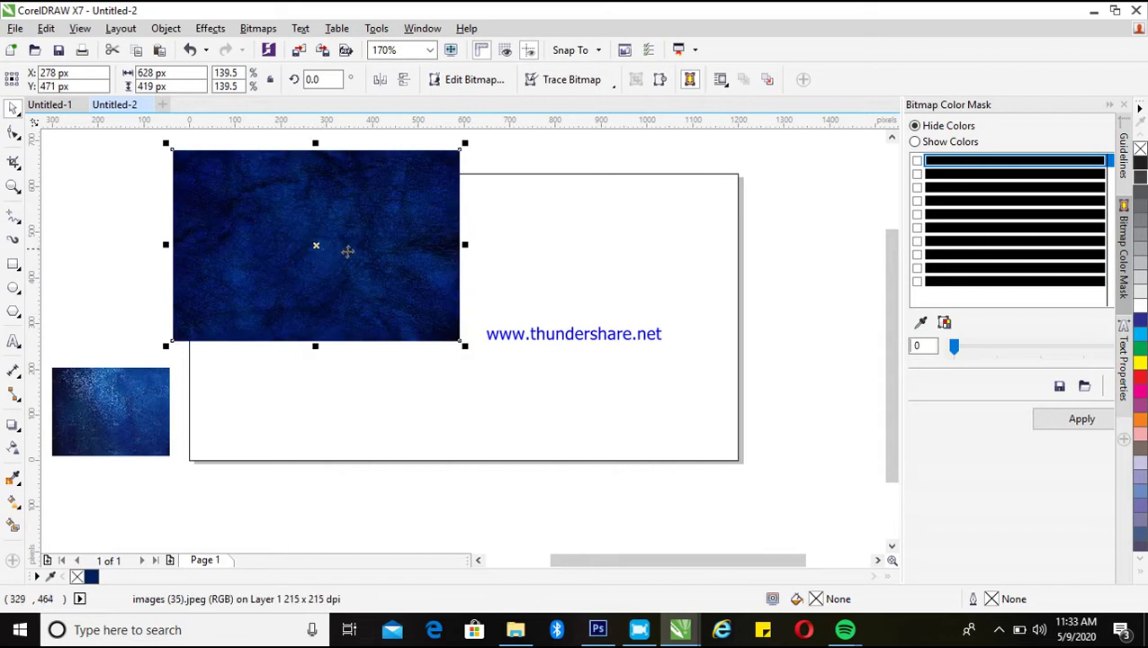
Step: Import the cut-out portrait PSD of the man in the suit from Documents and place it just right of the page
right_click(757, 275)
click(806, 348)
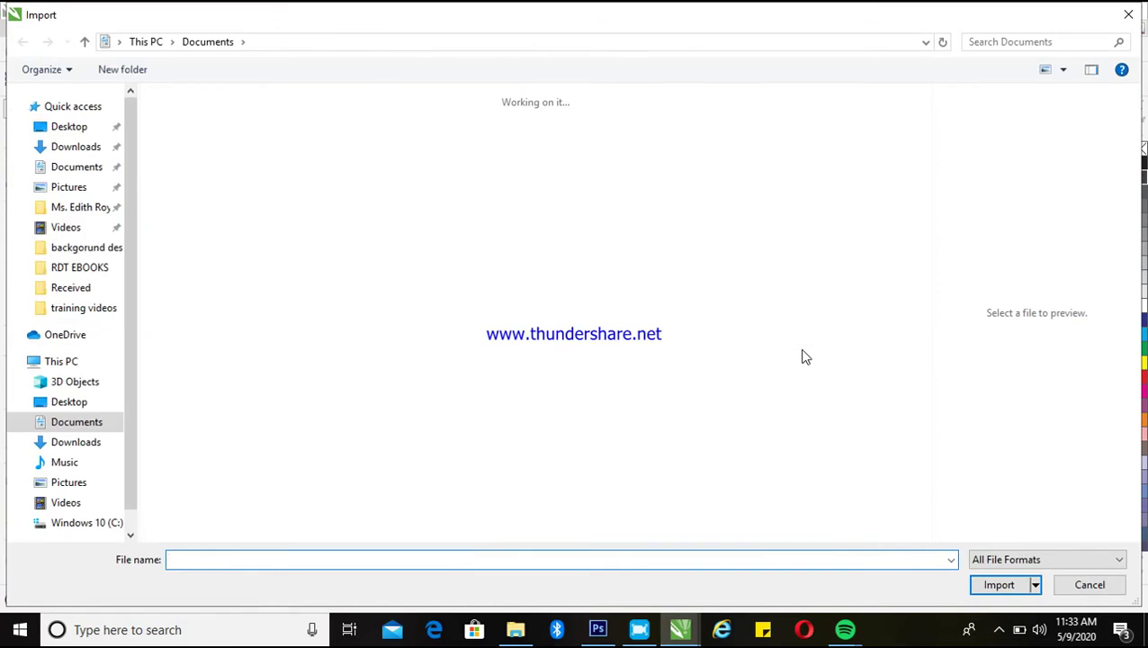
drag(921, 135, 886, 524)
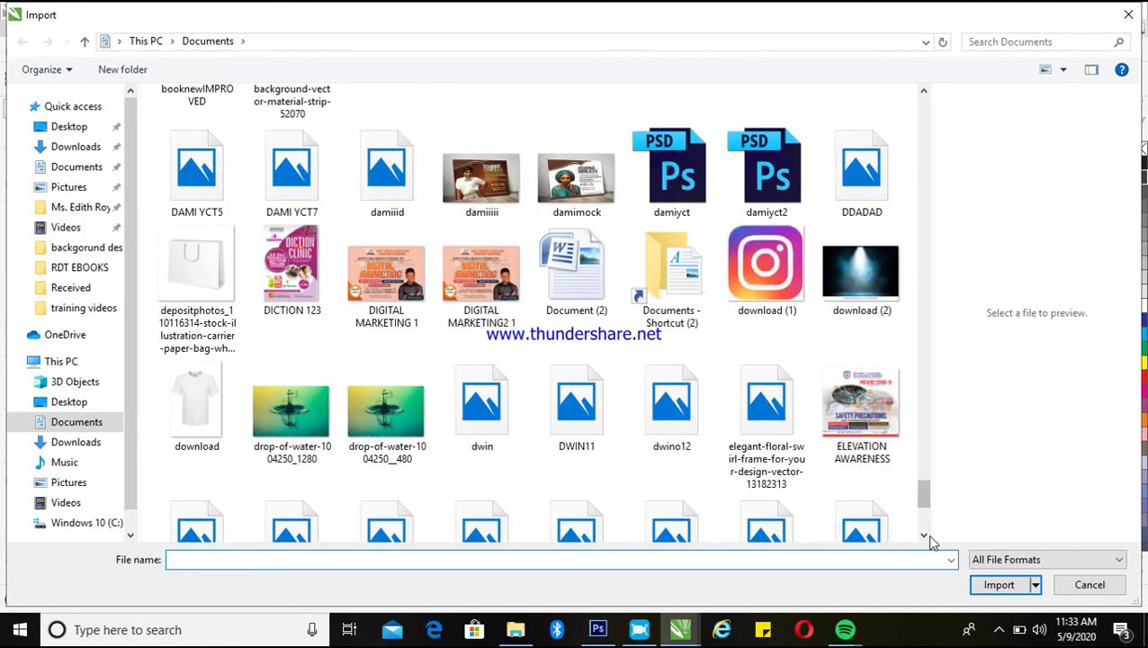
scroll(927, 450, up, 10)
scroll(936, 436, up, 10)
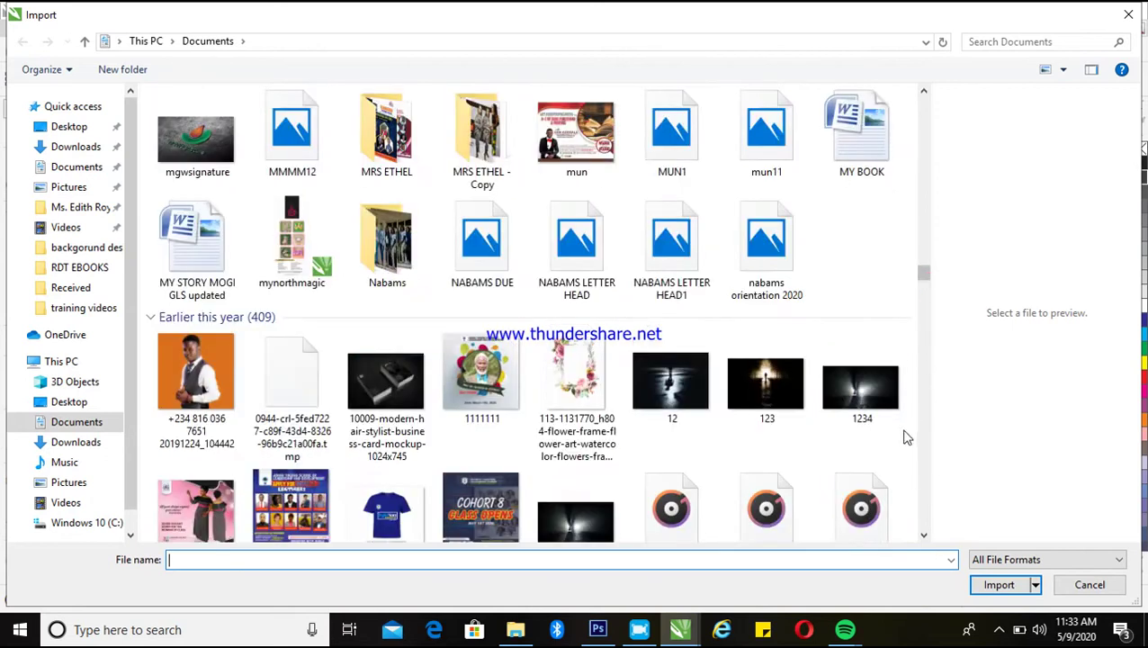
drag(923, 256, 912, 525)
click(495, 477)
click(999, 584)
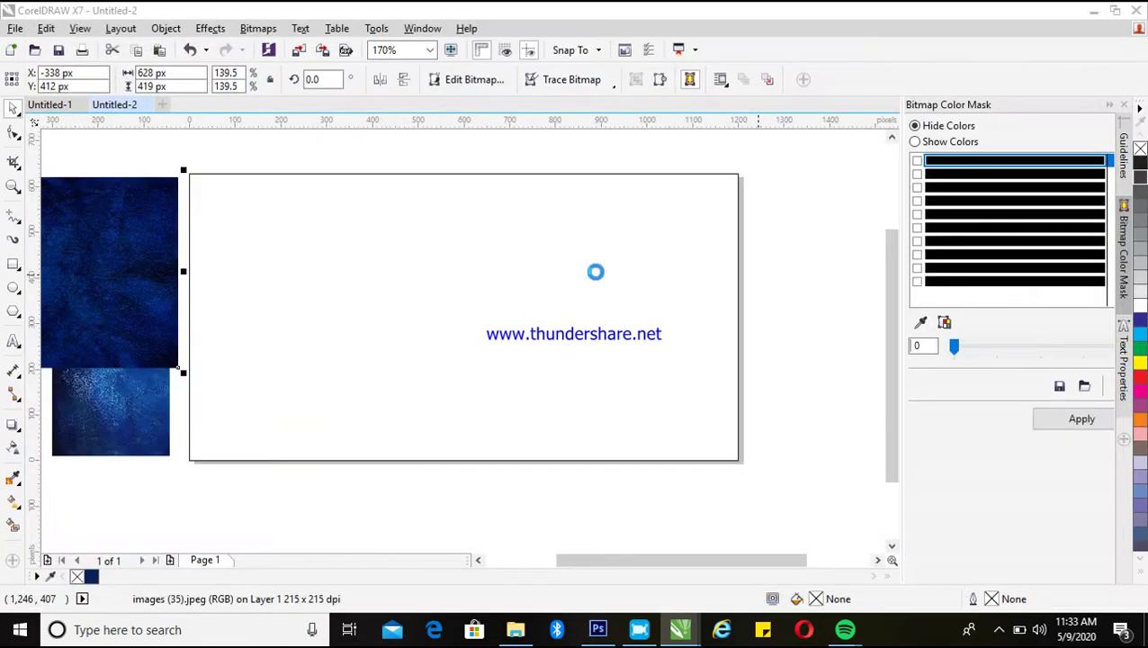
drag(387, 206, 517, 421)
drag(416, 274, 771, 275)
Step: Enlarge the blue texture on the page to about 948 × 632 px and fill the page-size rectangle behind it with blue #02205C
click(115, 258)
drag(115, 259, 361, 271)
drag(482, 369, 628, 470)
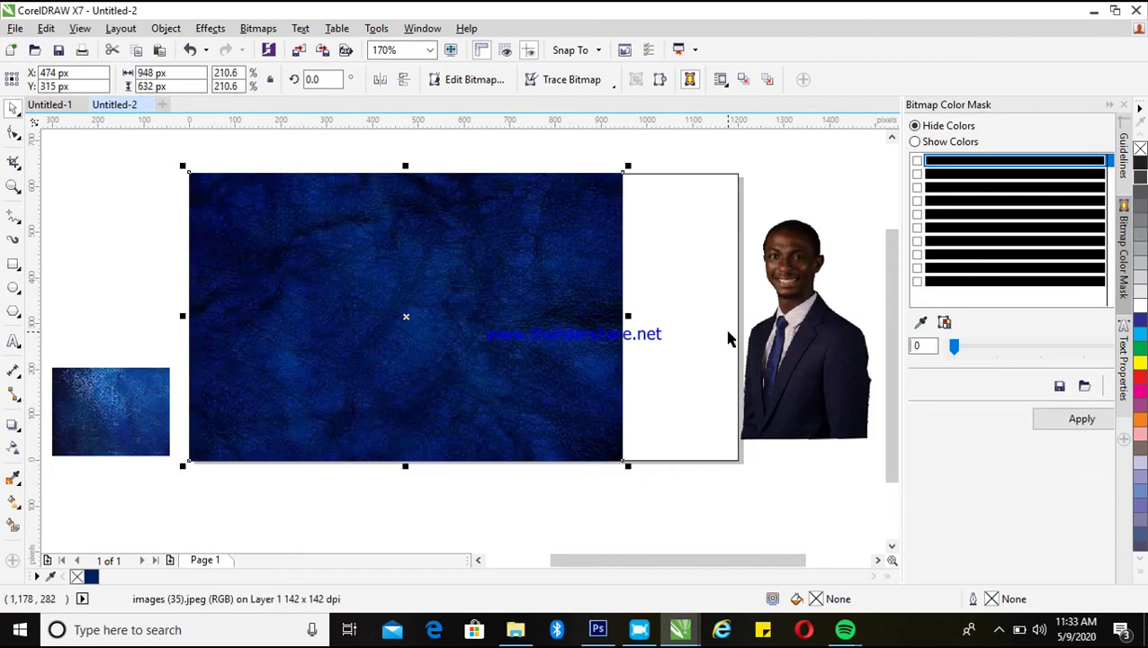
click(708, 261)
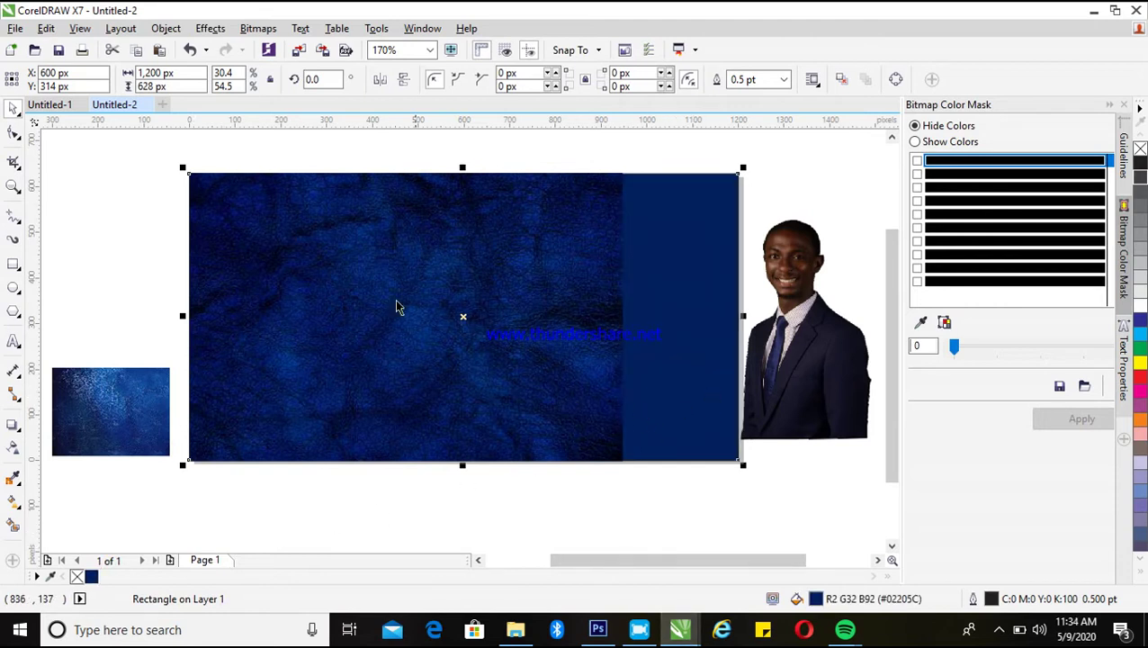
Step: Fade the right side of the blue texture into the background with a linear transparency running from left to right
click(252, 251)
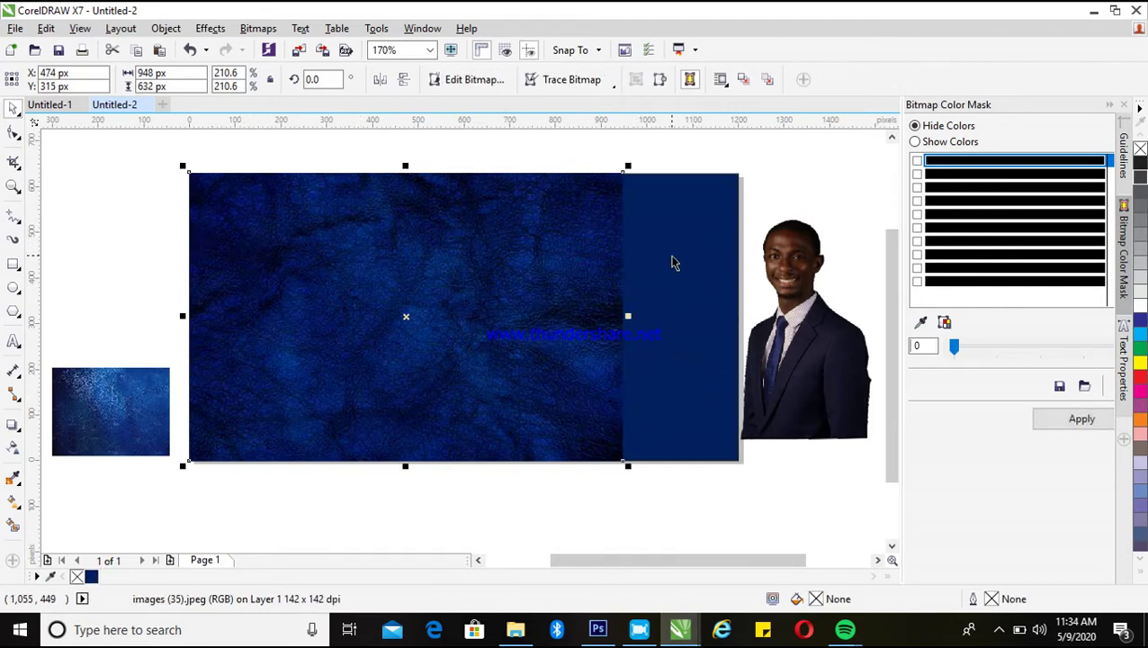
click(13, 450)
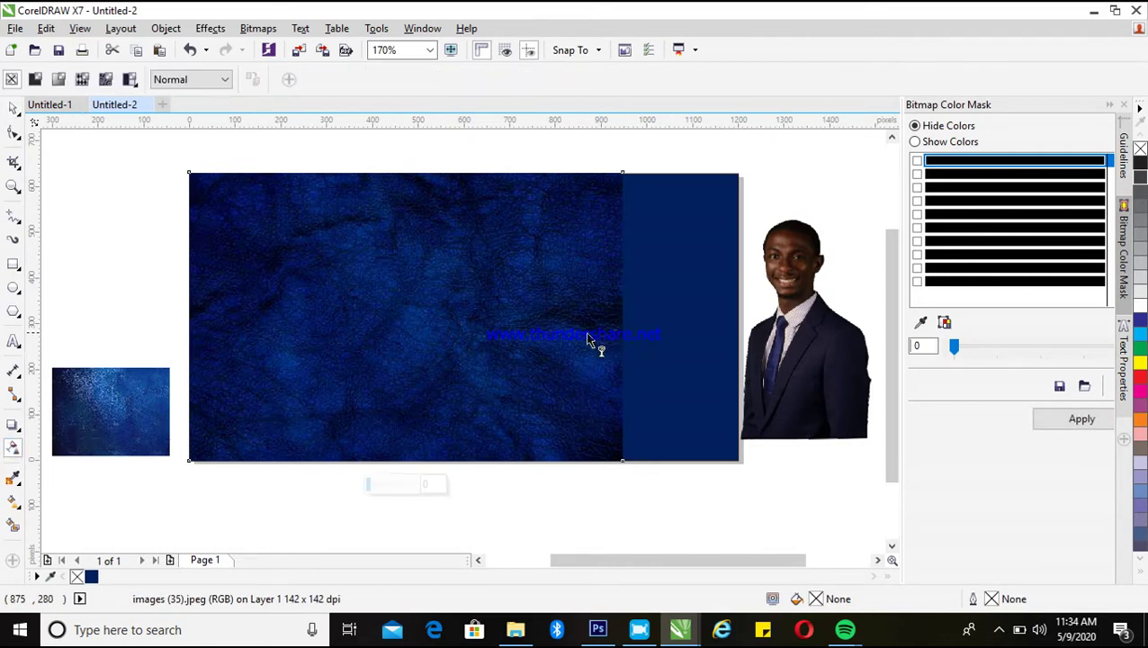
drag(479, 310, 658, 308)
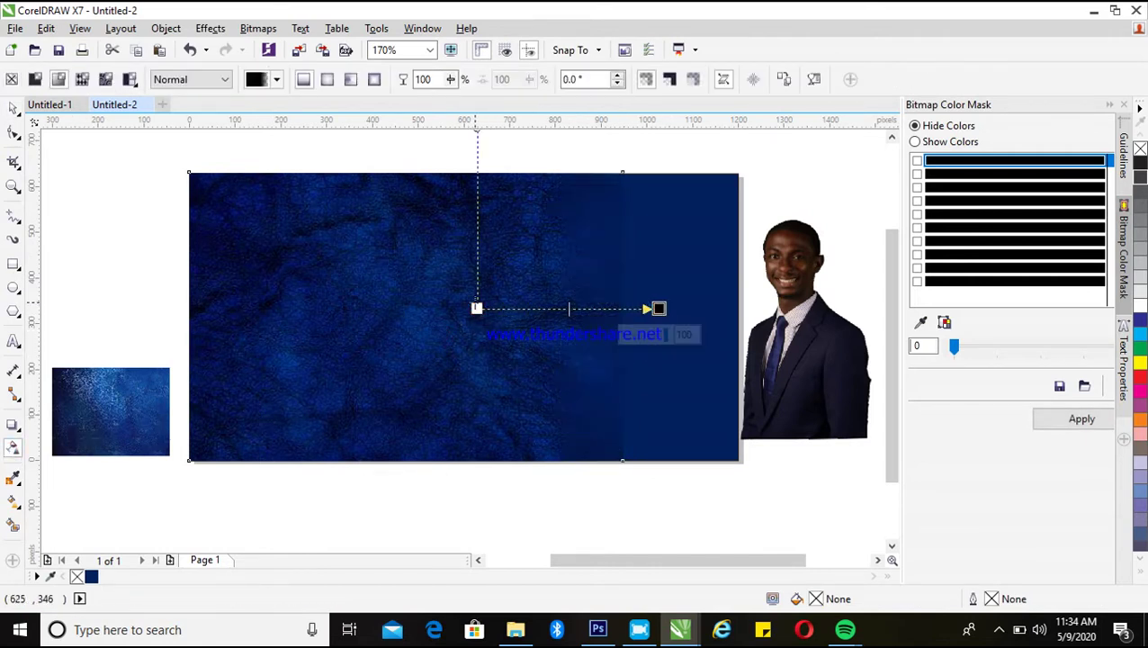
drag(477, 305, 452, 302)
drag(658, 308, 604, 308)
drag(451, 303, 282, 297)
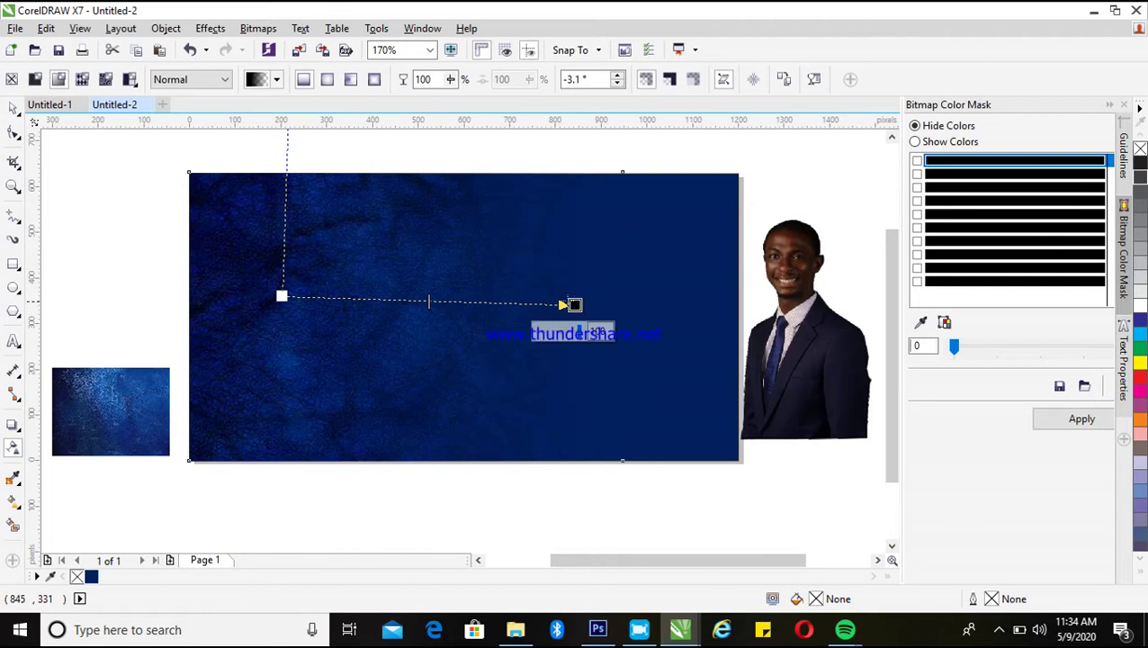
key(space)
key(space)
key(space)
click(108, 223)
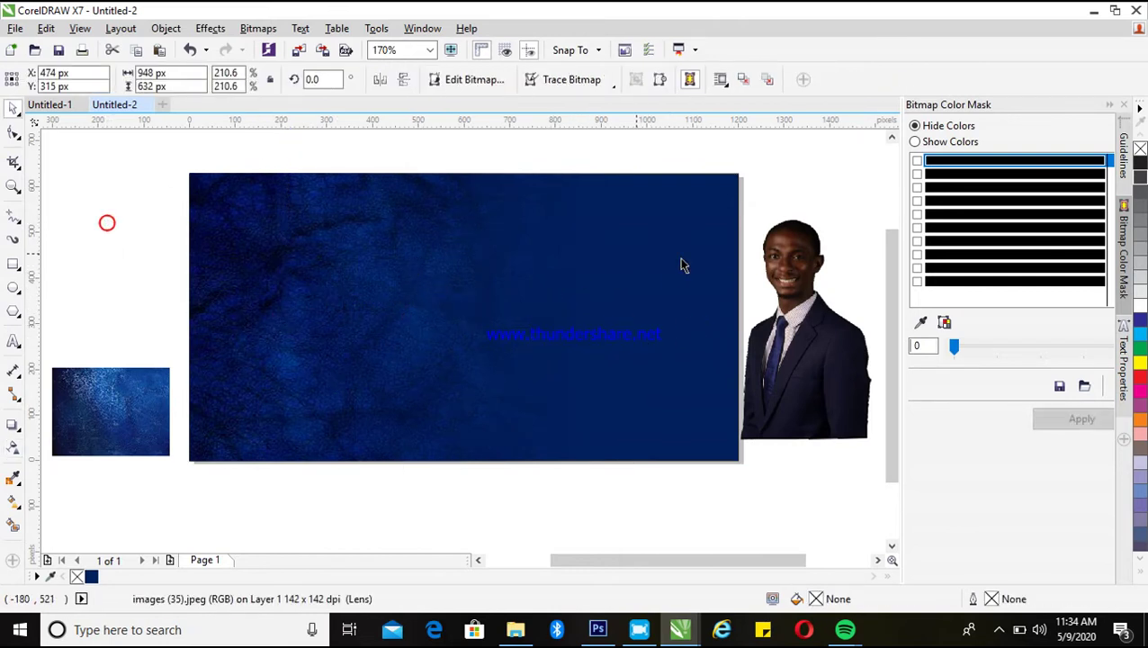
click(277, 286)
click(266, 311)
click(243, 274)
click(195, 271)
click(351, 271)
key(space)
key(space)
Step: Sample the dark navy from the texture's upper-left corner and fill the page-size background rectangle with it
click(12, 479)
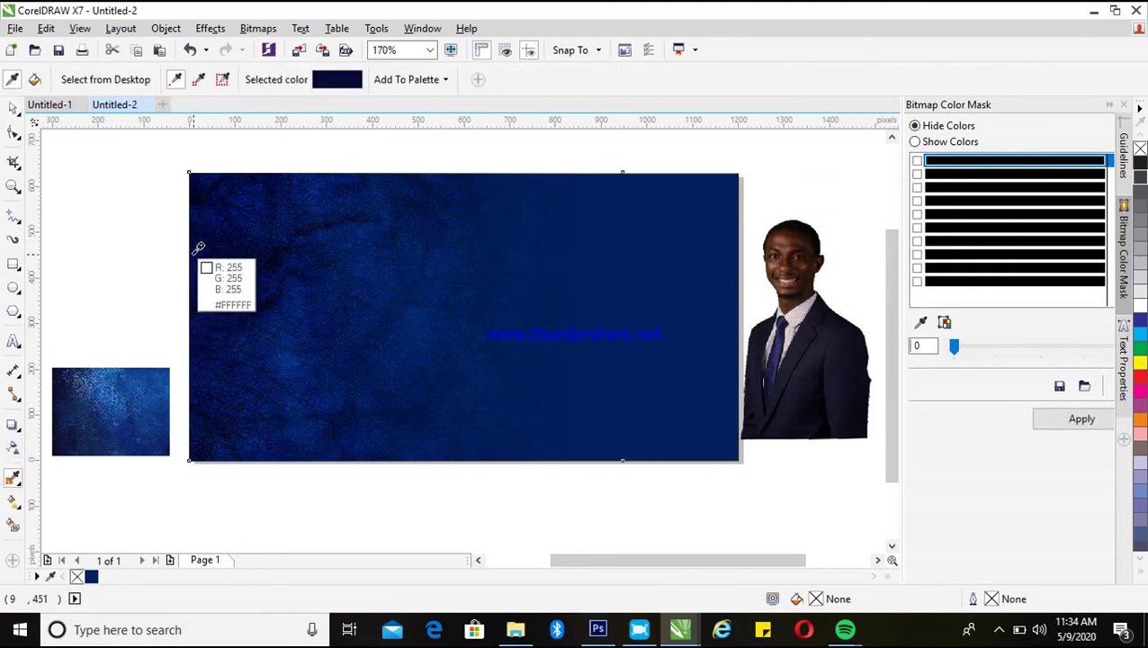
click(203, 191)
key(space)
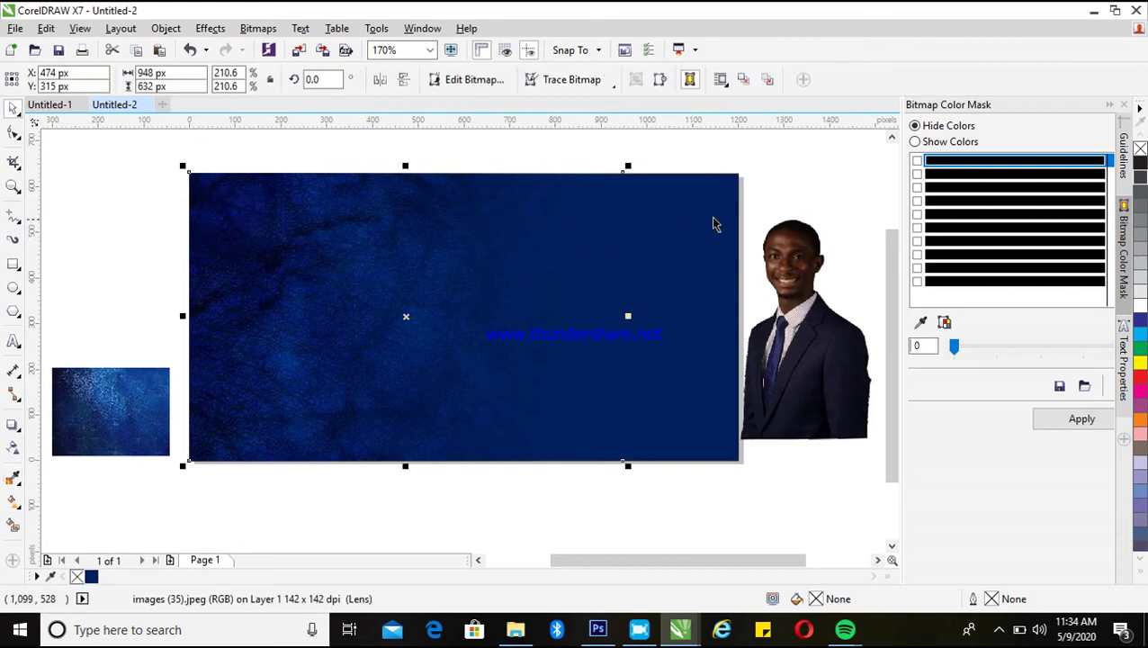
key(space)
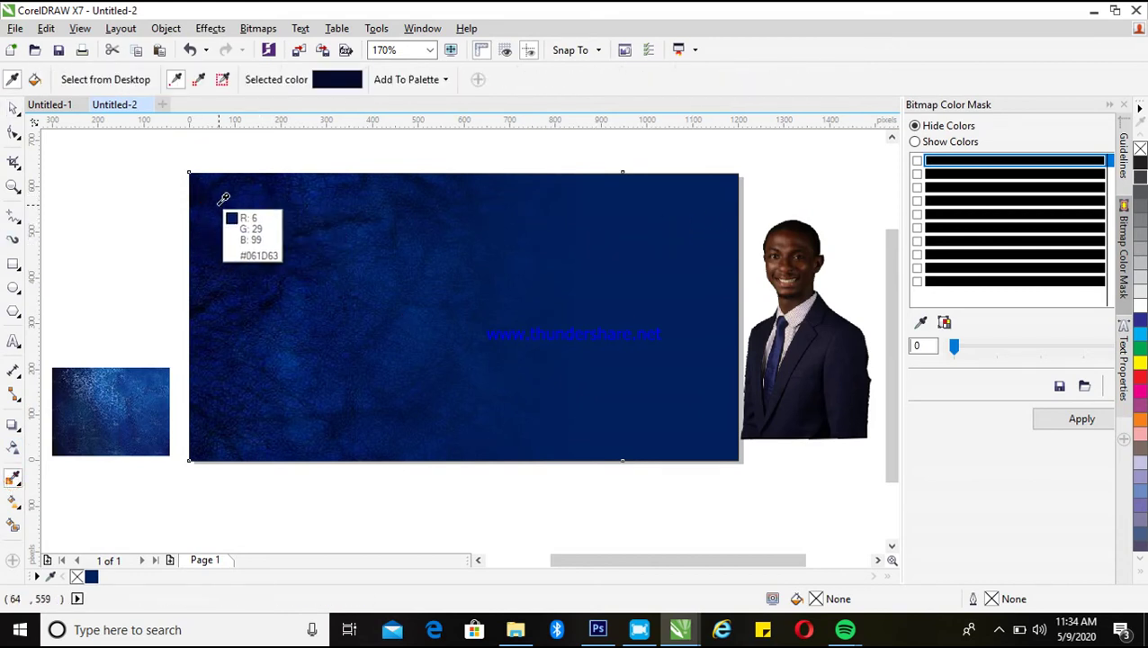
click(196, 198)
click(706, 228)
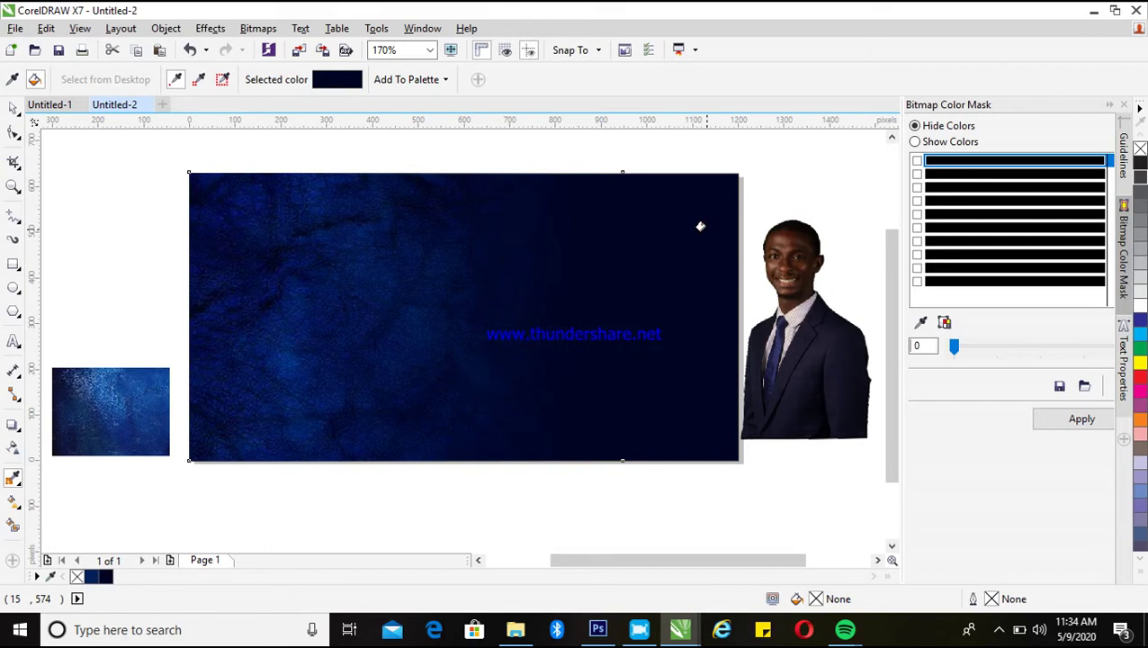
key(space)
Step: Move the portrait onto the right side of the page and enlarge it to nearly the full page height, aligned with the bottom edge
click(771, 306)
drag(796, 301, 627, 272)
drag(705, 414, 735, 464)
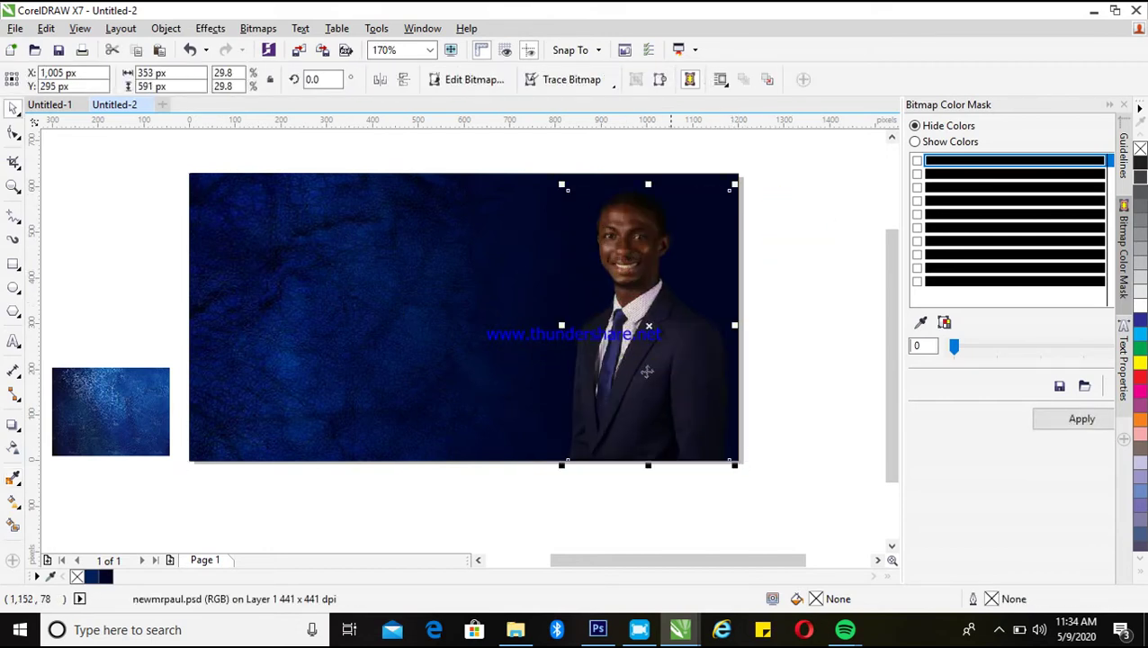
drag(564, 186, 549, 180)
click(774, 263)
Step: Delete the small spare blue texture image beside the page
drag(148, 399, 137, 325)
right_click(135, 352)
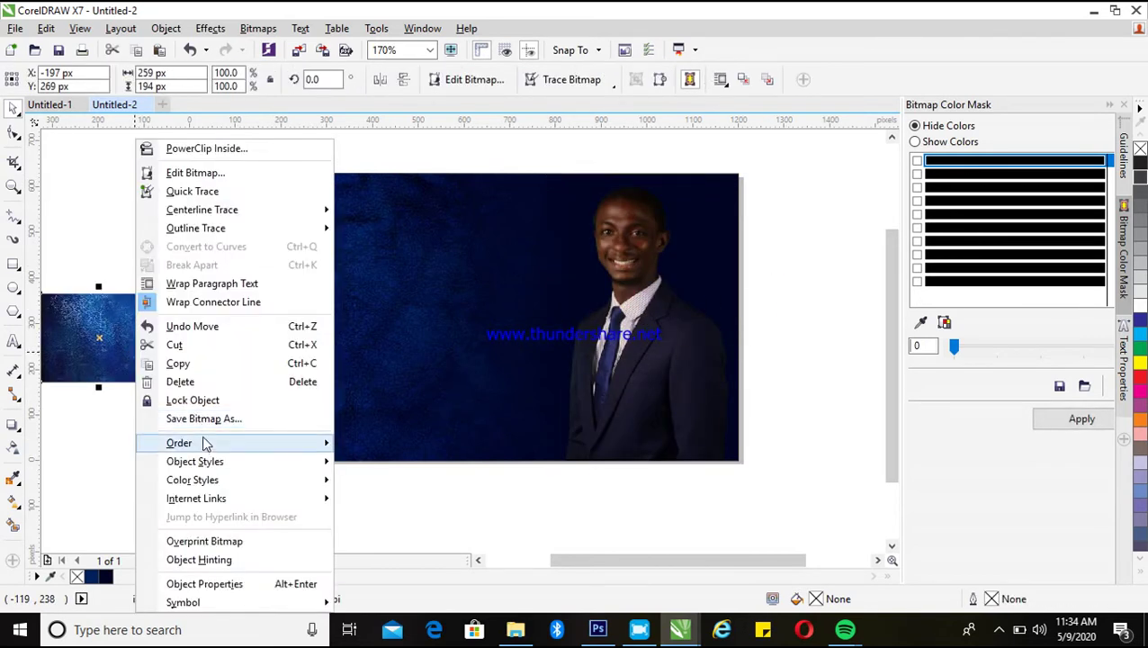
click(193, 378)
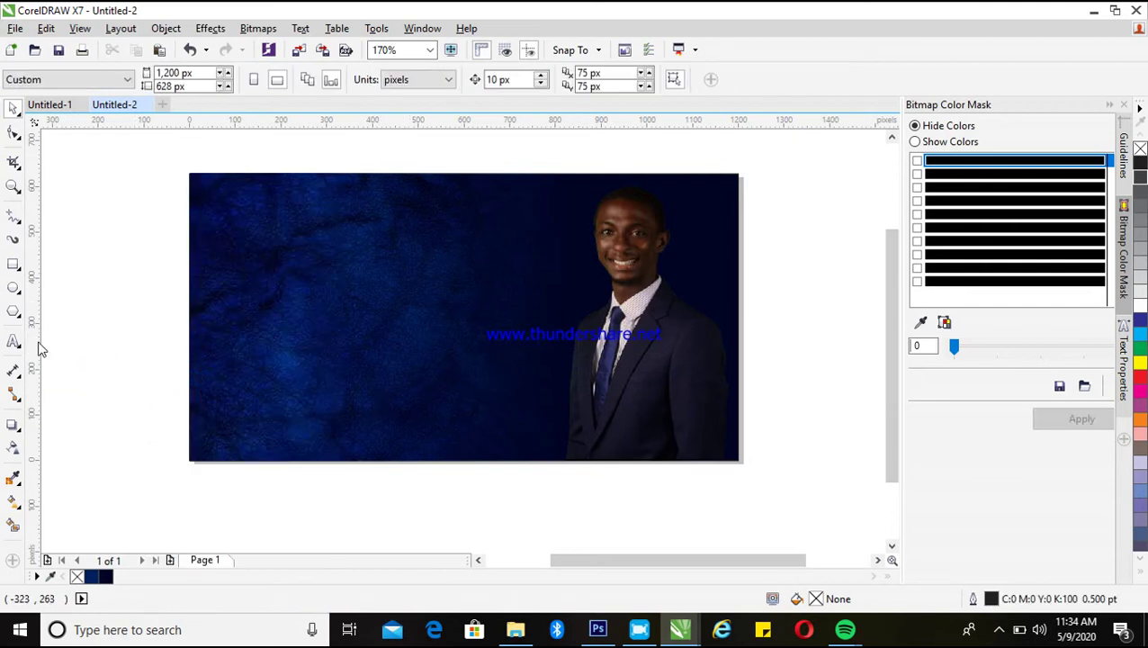
Step: Add the artistic text WELCOME TO left of the portrait and scale it down to about 14.94 pt
click(321, 315)
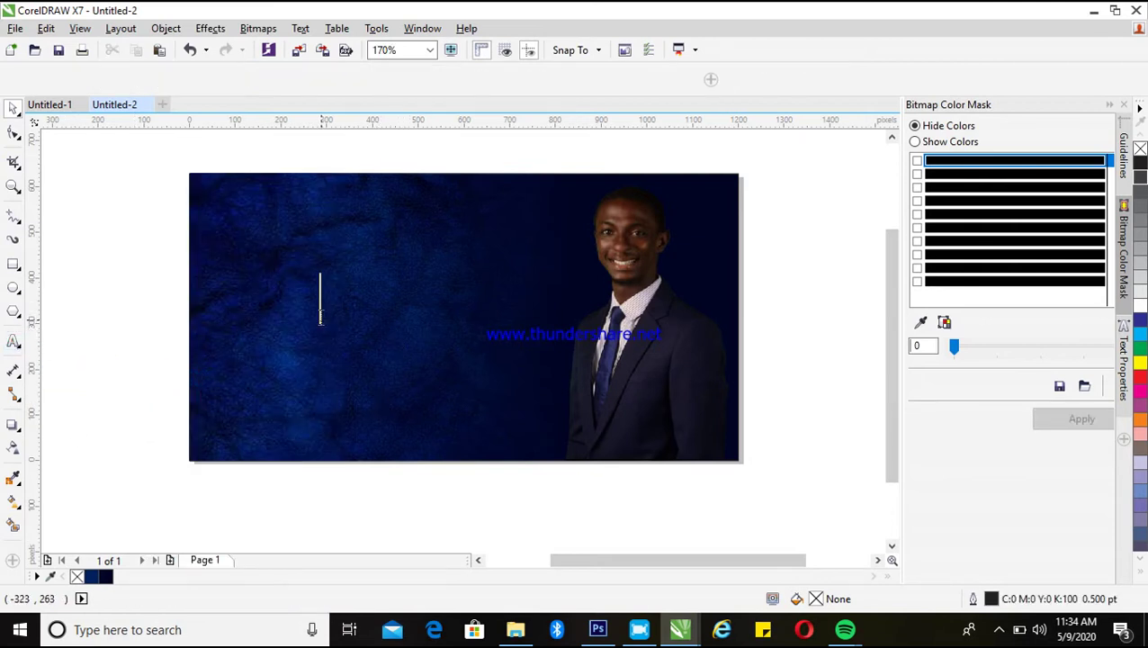
text(WELCO)
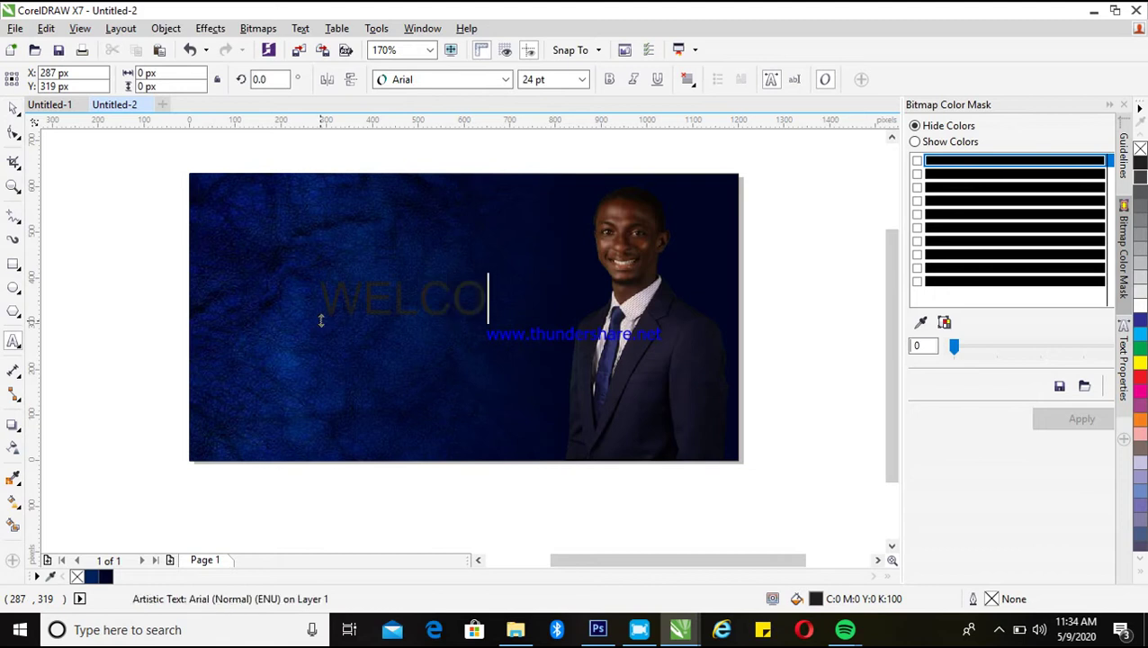
text(ME T)
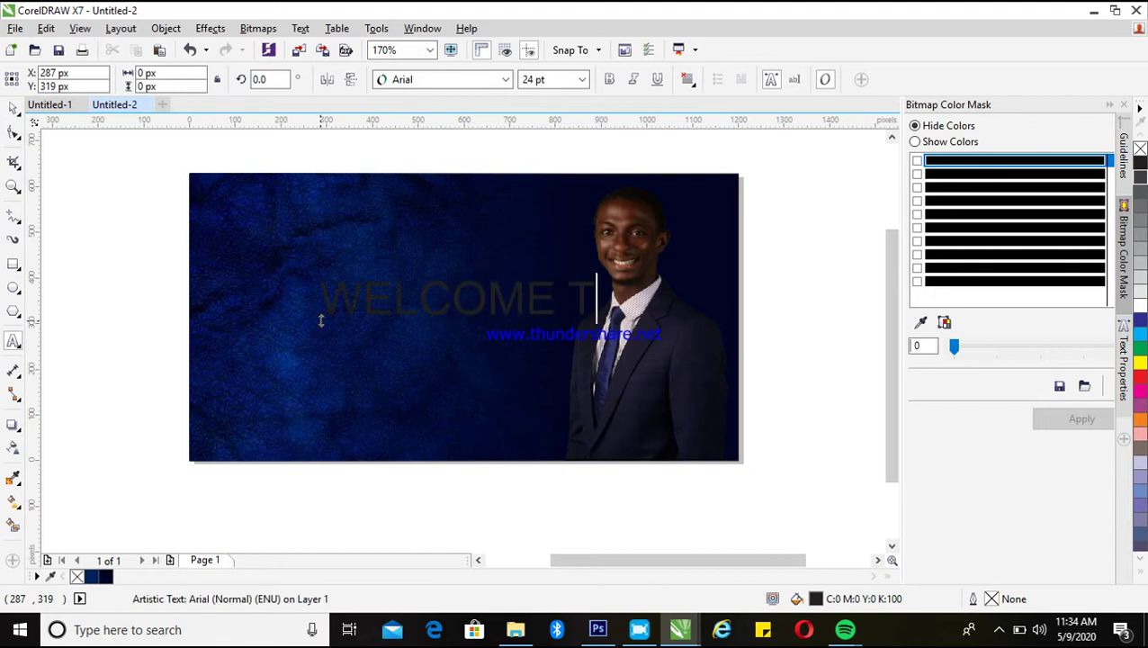
text(O)
key(ctrl+space)
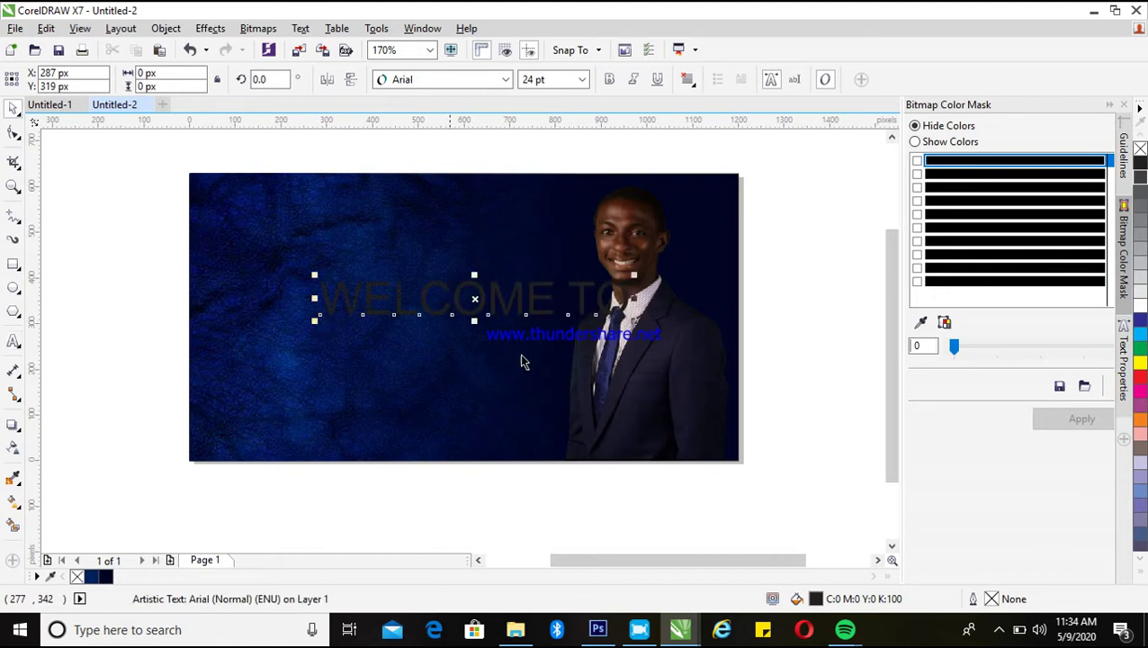
drag(635, 320, 517, 307)
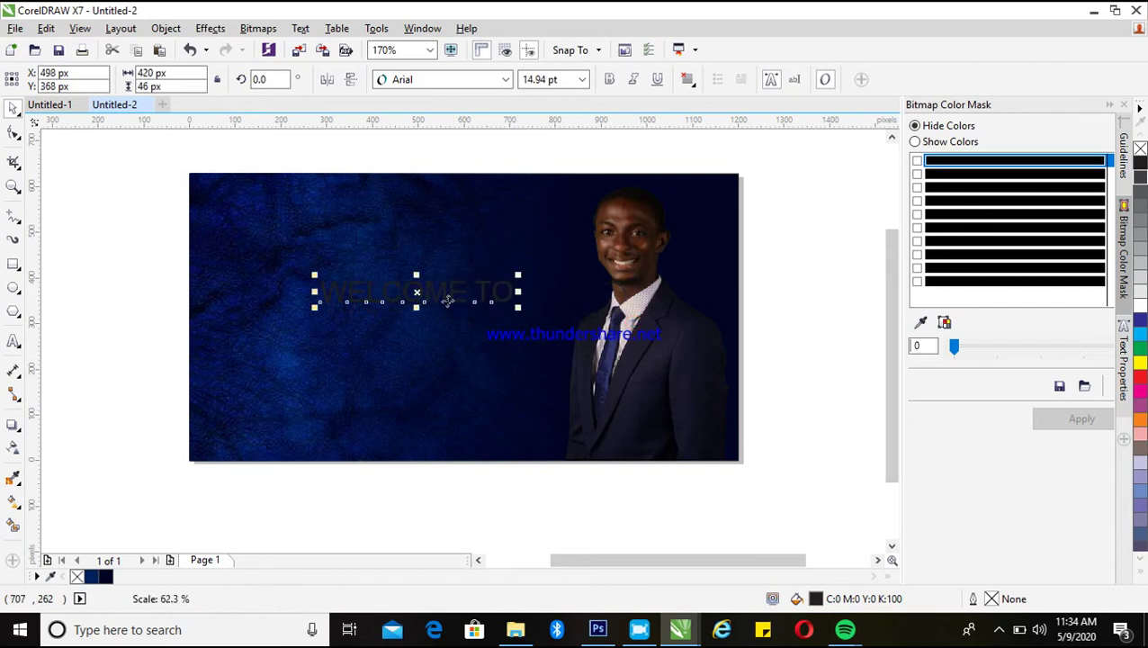
Step: Restyle WELCOME TO in white Haettenschweiler, enlarge it to about 28.1 pt and position it in the upper half of the page
click(427, 297)
click(428, 297)
click(432, 81)
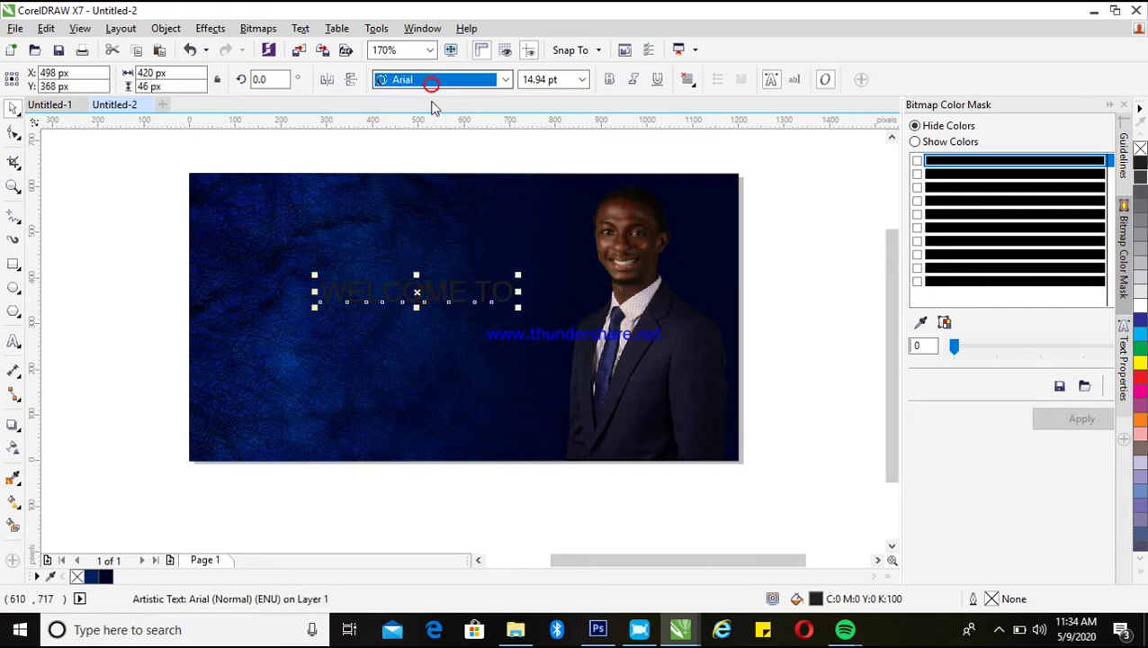
click(439, 162)
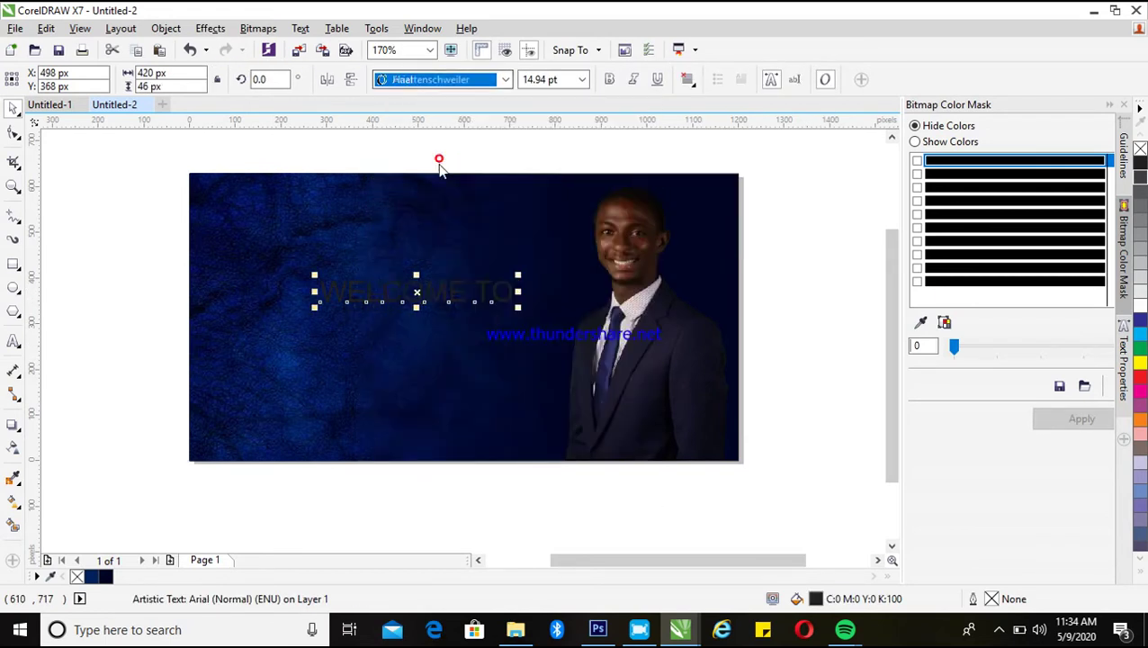
drag(387, 289, 304, 245)
drag(394, 263, 477, 309)
drag(376, 302, 381, 250)
Step: Add a horizontal drop shadow across the WELCOME TO heading with opacity 70 and feathering 8
click(13, 426)
drag(281, 253, 486, 252)
double_click(450, 80)
key(Tab)
text(8)
key(Return)
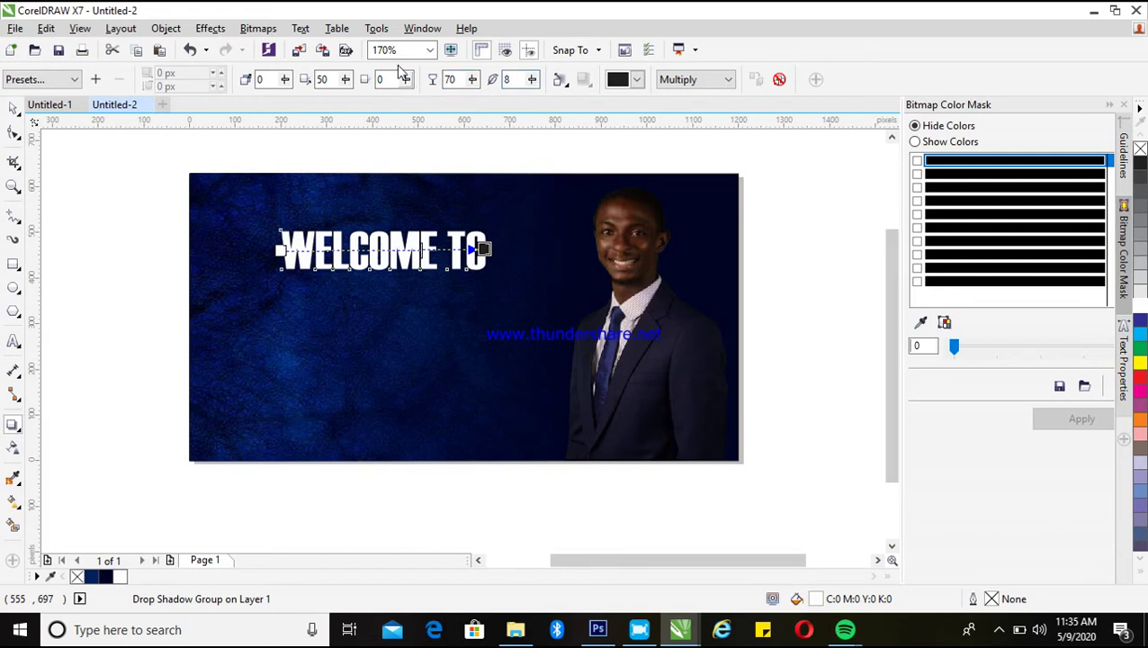
Step: Break the drop shadow group apart and fill the WELCOME TO heading with yellow
click(166, 28)
click(227, 276)
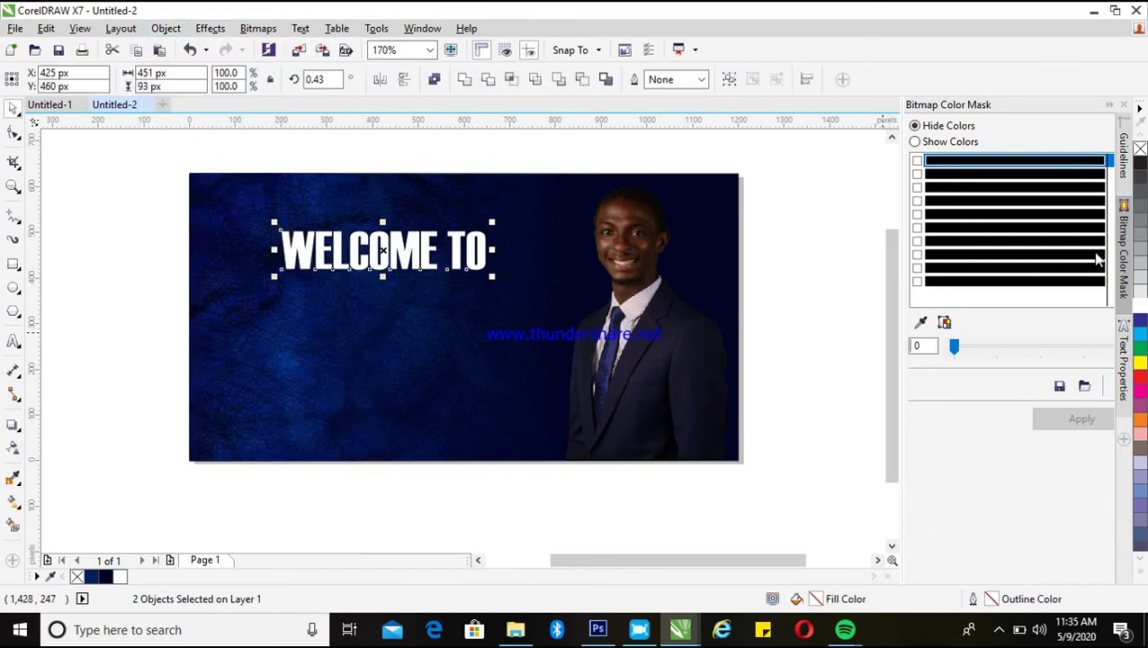
click(1139, 363)
click(121, 284)
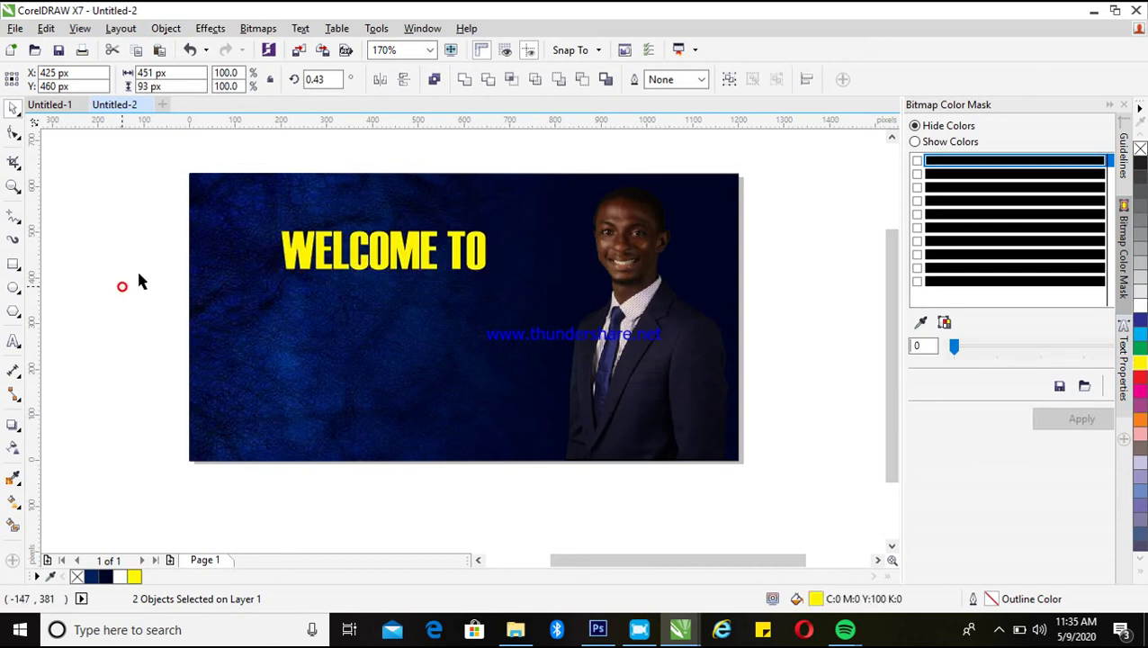
Step: Place a duplicate of the yellow heading directly below the original
click(302, 243)
drag(302, 243, 298, 297)
right_click(298, 297)
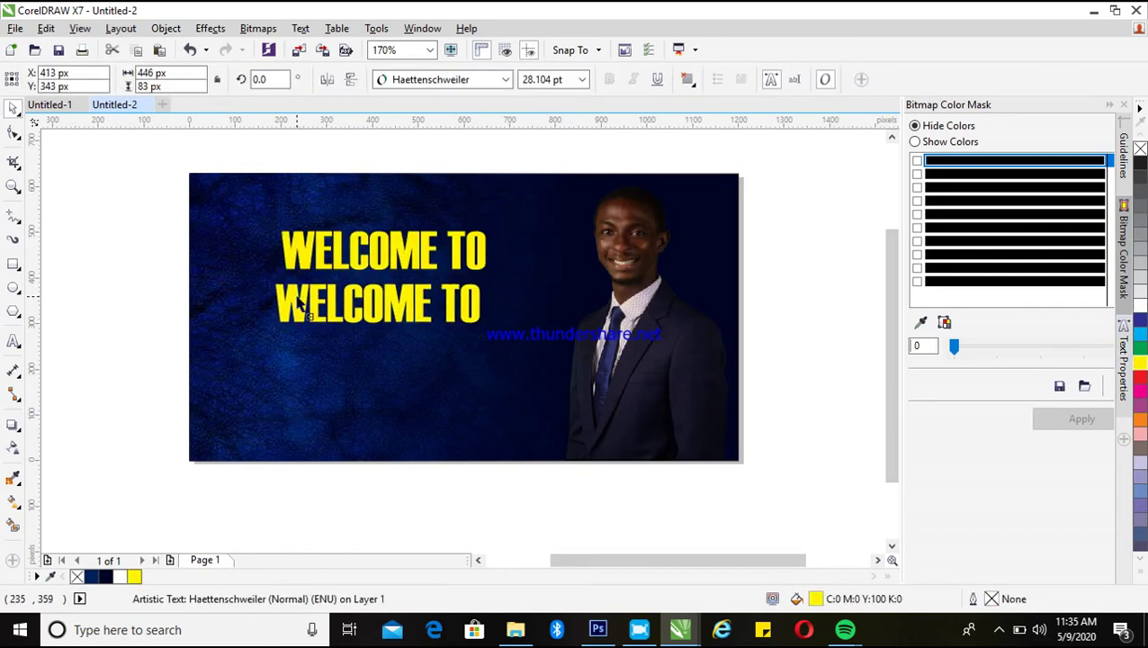
Step: Replace the duplicated heading's text with FINANCIAL PAUL on one line and YOUTUBE CHANNEL on the next
double_click(300, 297)
key(Home)
key(shift+End)
text(FIANN)
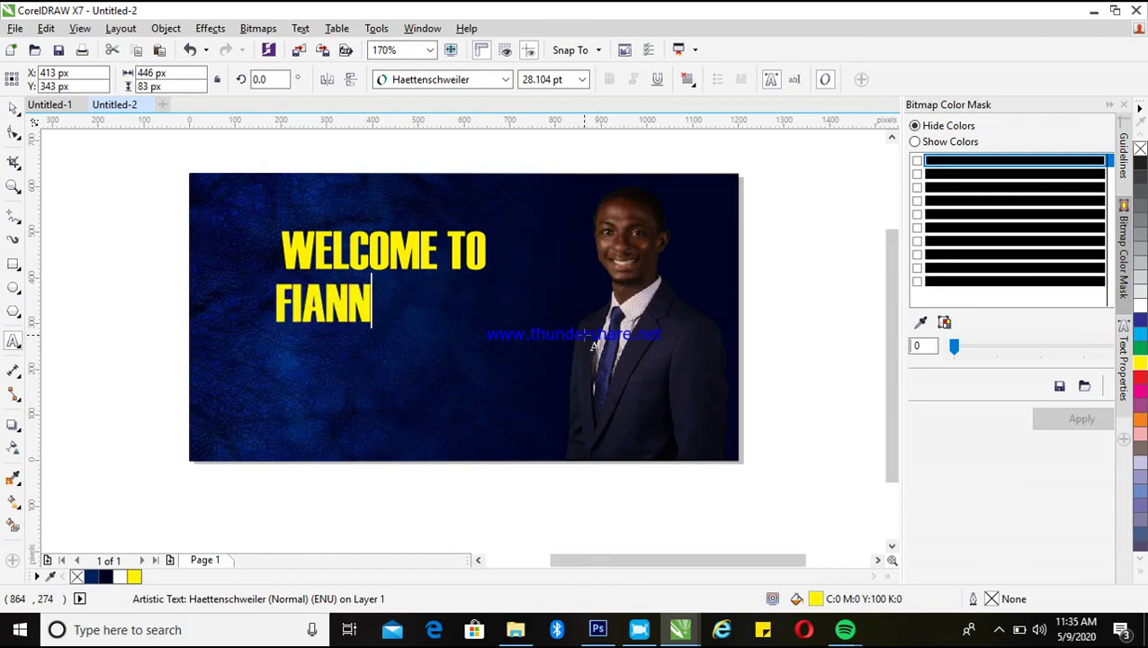
key(BackSpace)
key(BackSpace)
key(BackSpace)
text(AN)
key(BackSpace)
key(BackSpace)
text(NAN)
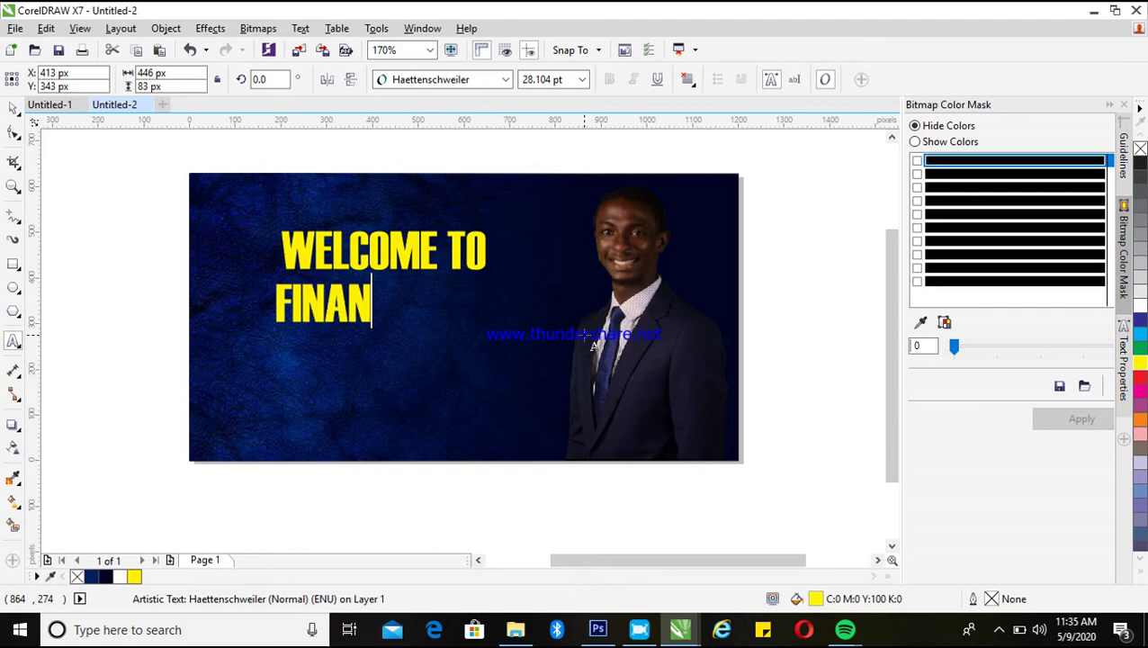
text(CIAL PAU)
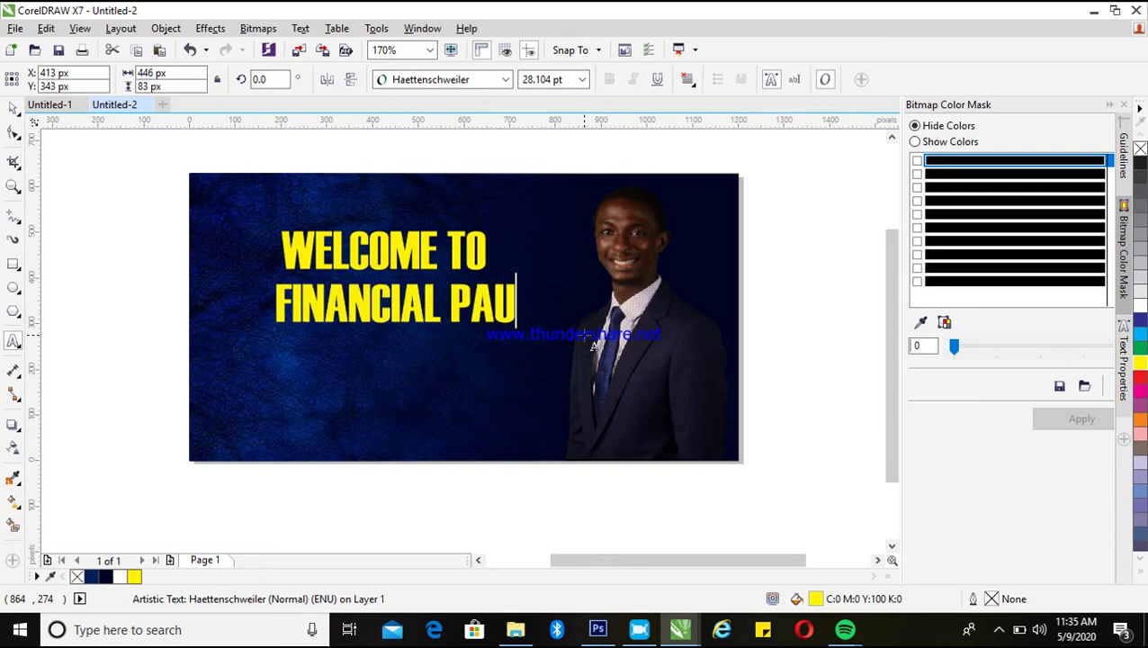
text(L YOUTU)
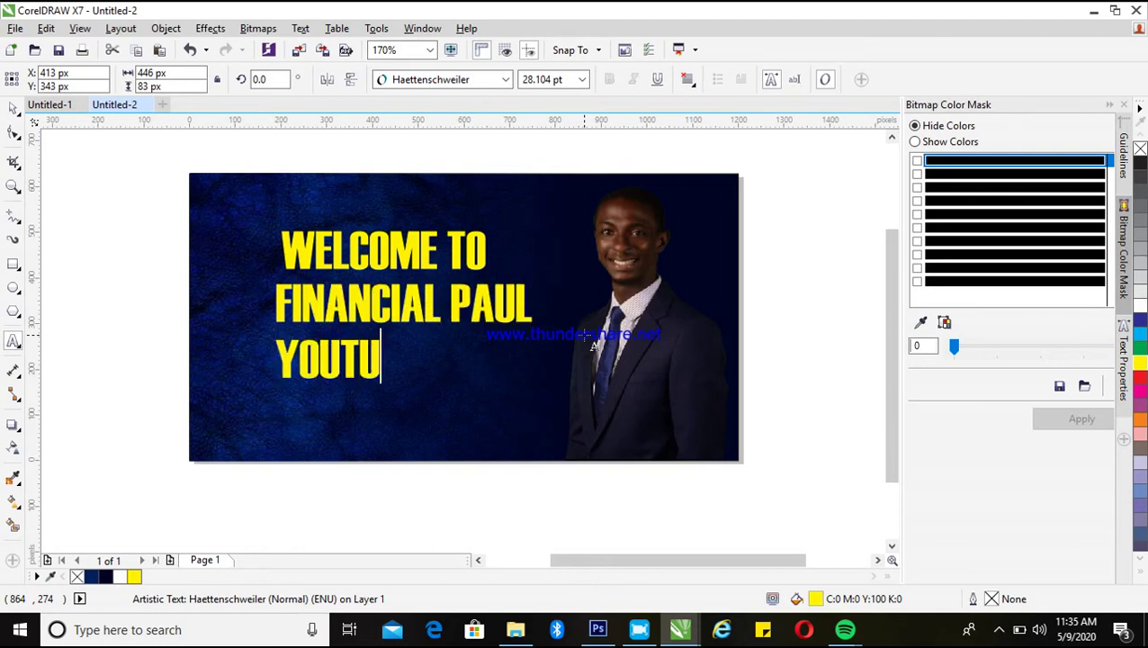
text(BE CHAN)
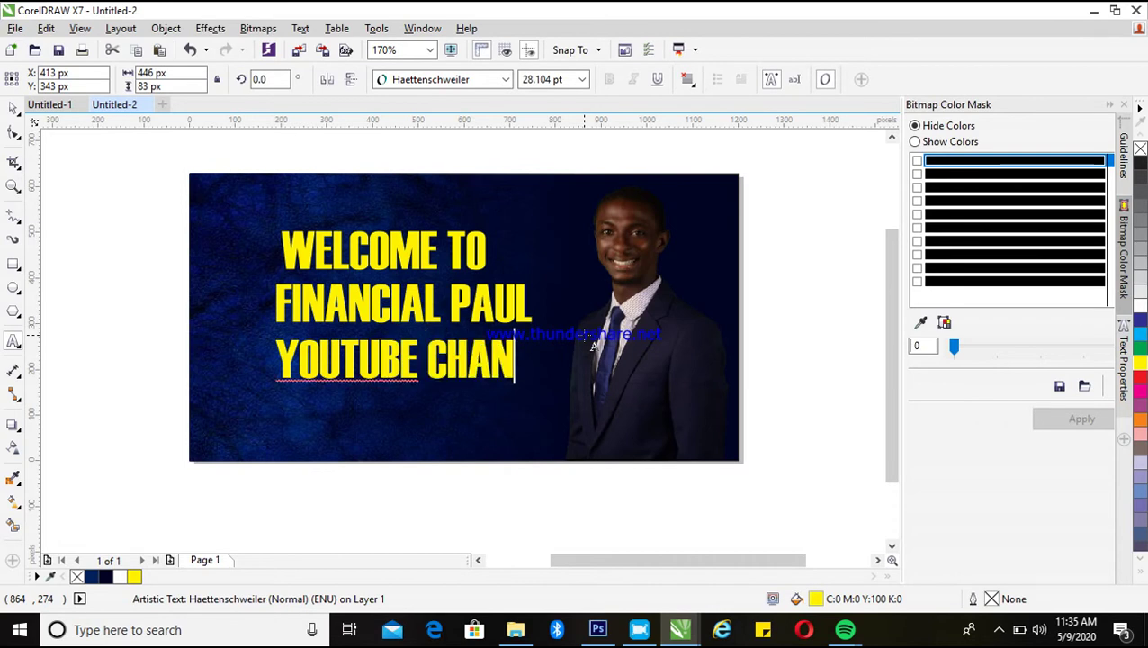
text(NEL)
key(ctrl+space)
key(F10)
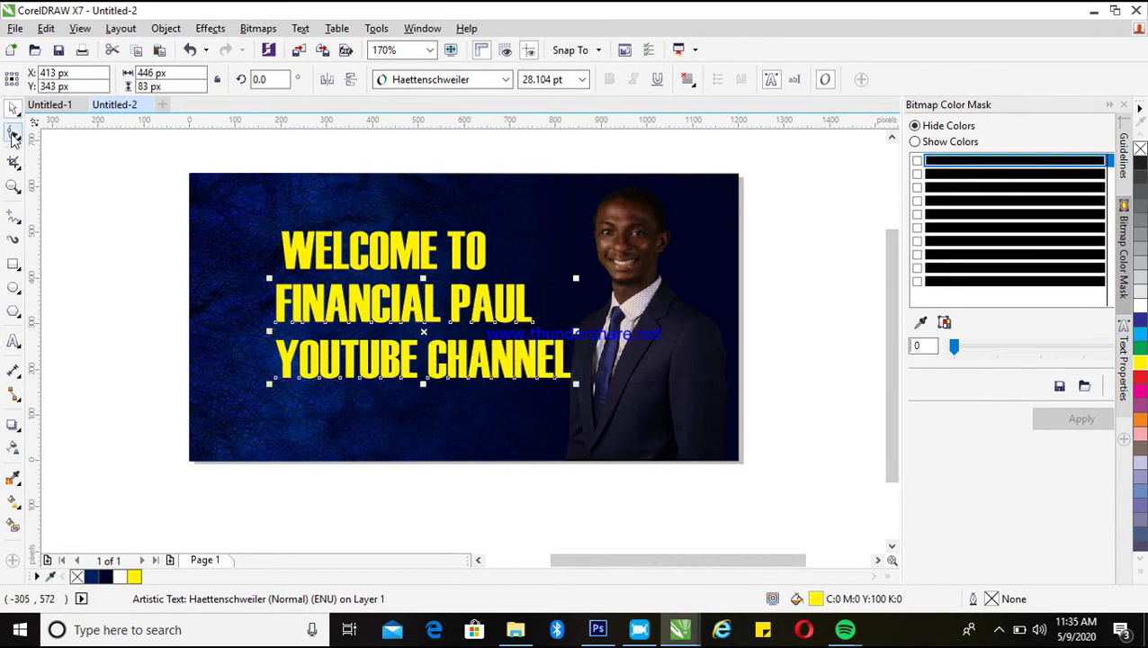
Step: Tighten the line spacing of the FINANCIAL PAUL YOUTUBE CHANNEL text and scale it down to about 18.7 pt
drag(270, 384, 271, 364)
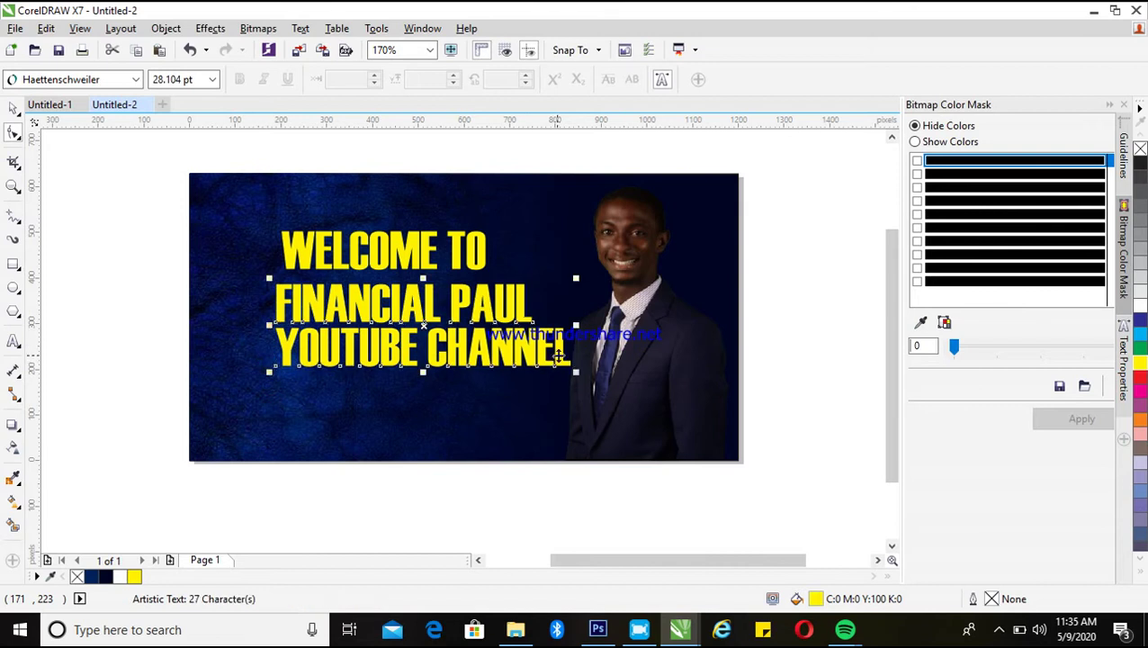
key(space)
drag(576, 371, 474, 345)
Step: Set the two-line text in the Blacklisted font and place it at about 11.5 pt near the banner's lower edge
click(505, 79)
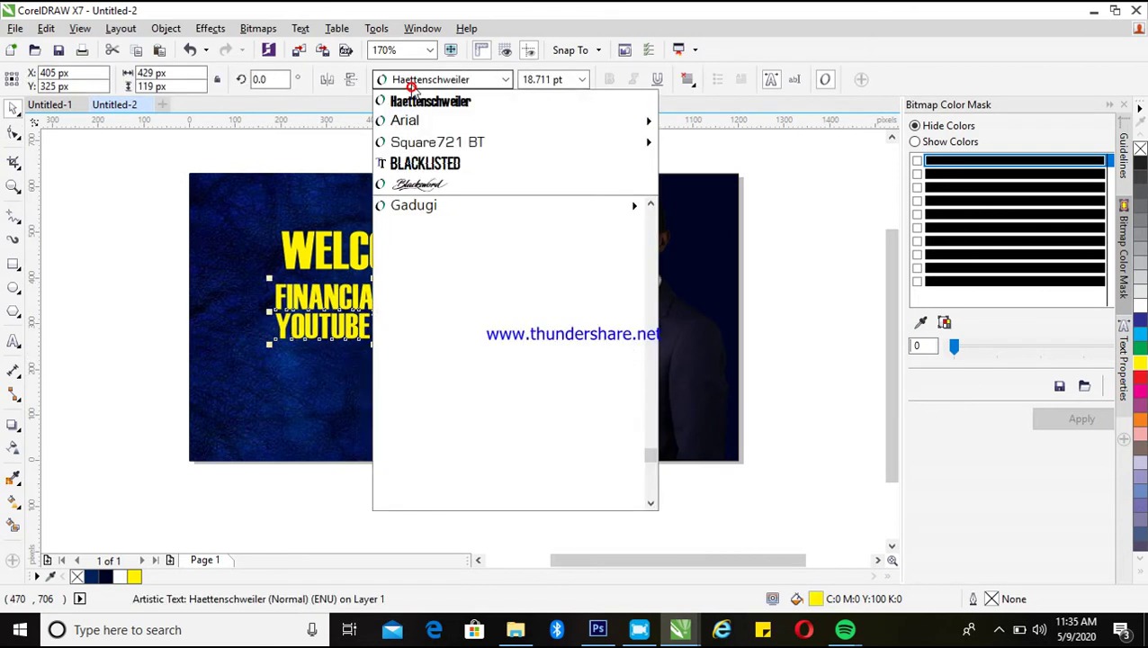
click(414, 163)
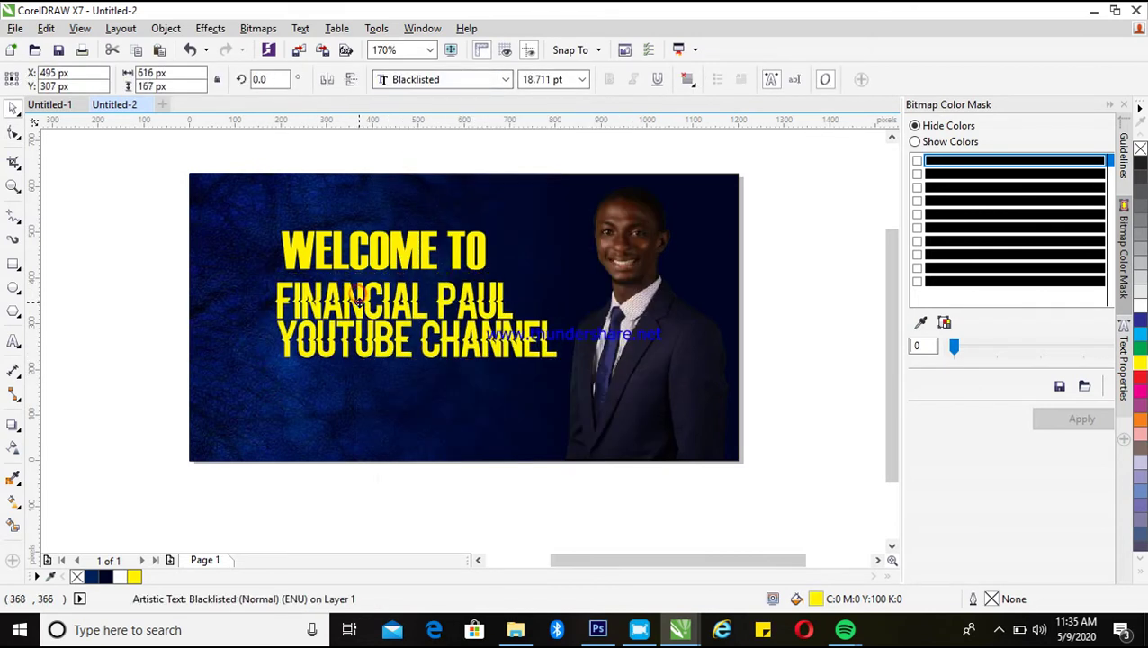
drag(363, 297, 363, 292)
drag(562, 355, 544, 366)
drag(313, 299, 345, 393)
click(371, 260)
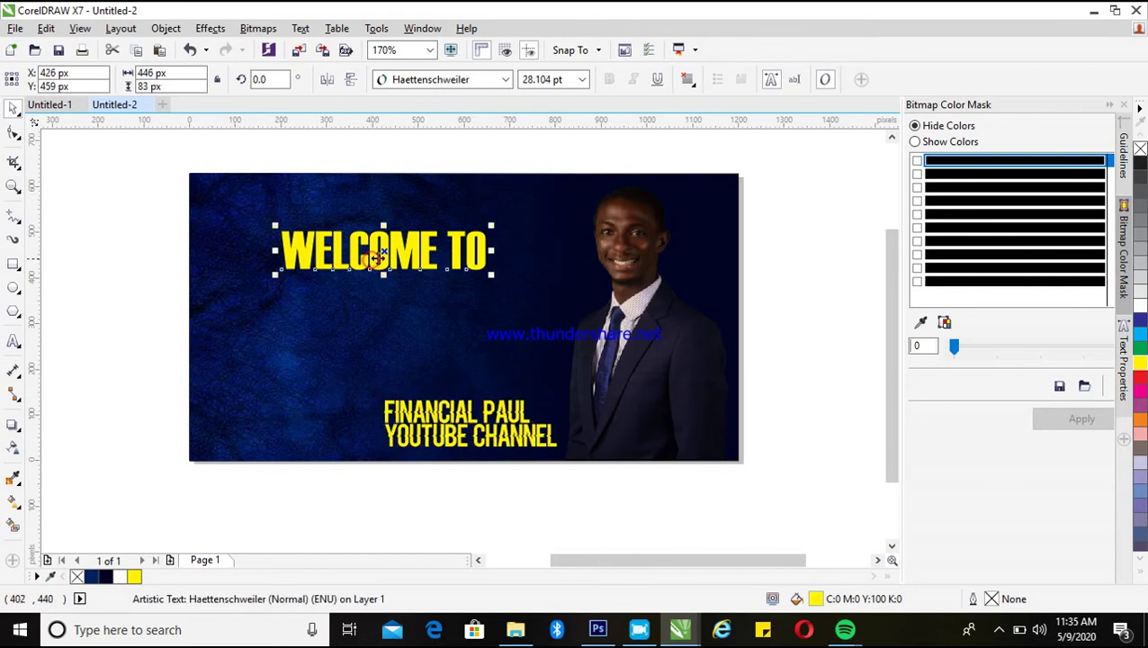
click(423, 438)
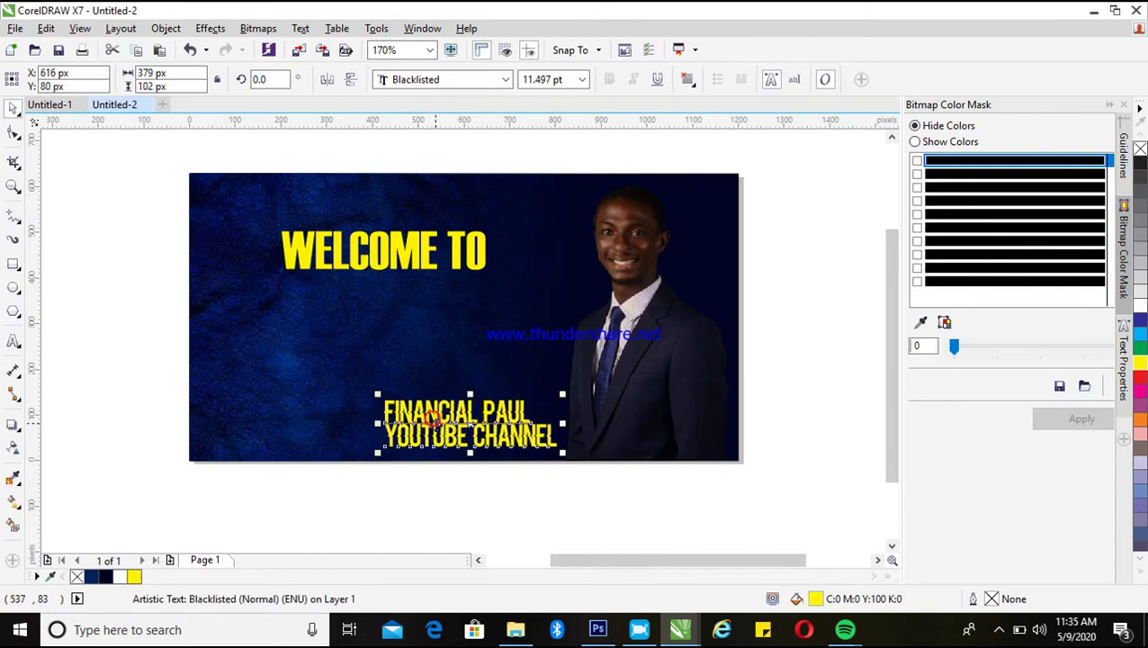
Step: Move the YOUTUBE CHANNEL line out of the two-line text into a single separate text object
drag(439, 416, 540, 438)
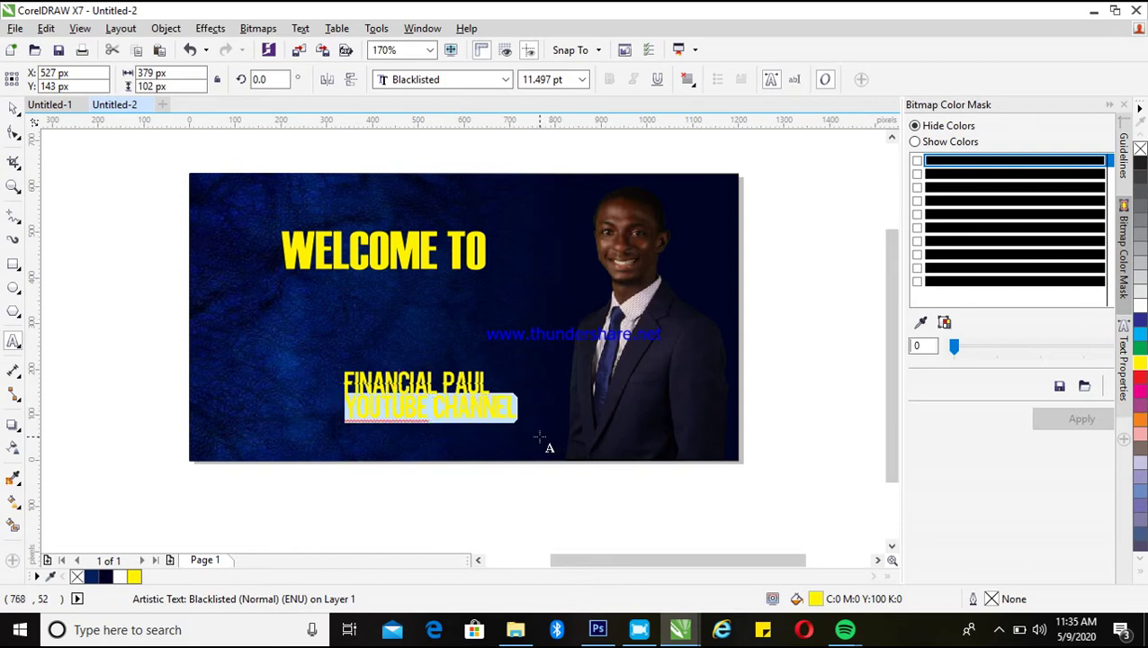
key(Delete)
click(253, 351)
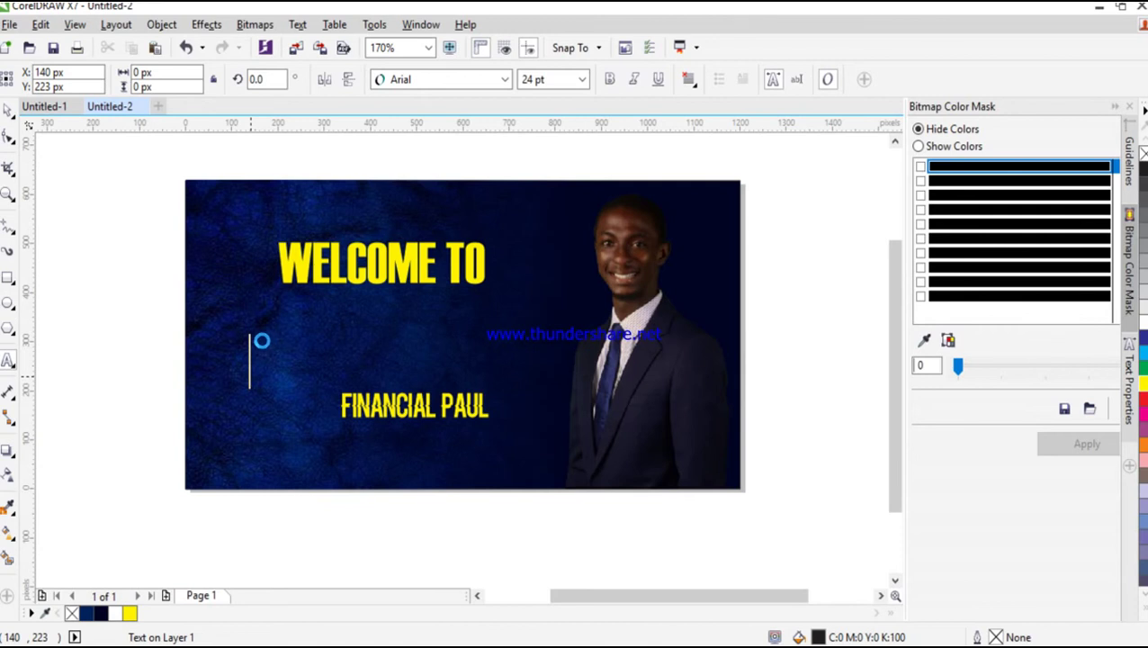
key(ctrl+v)
key(ctrl+v)
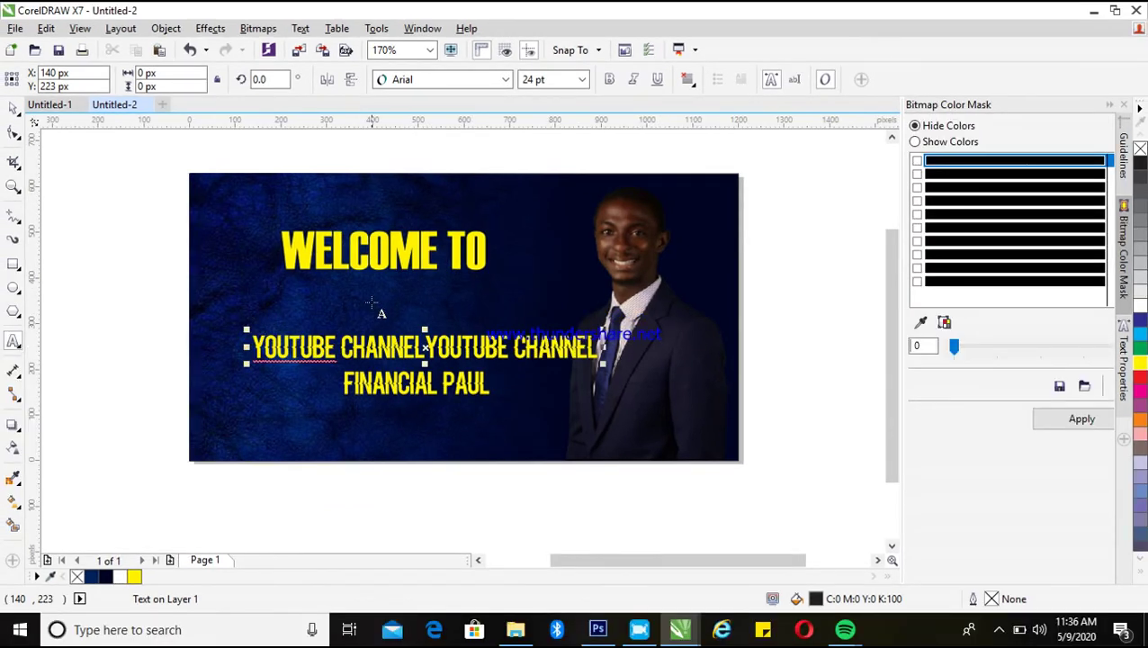
drag(427, 338, 675, 338)
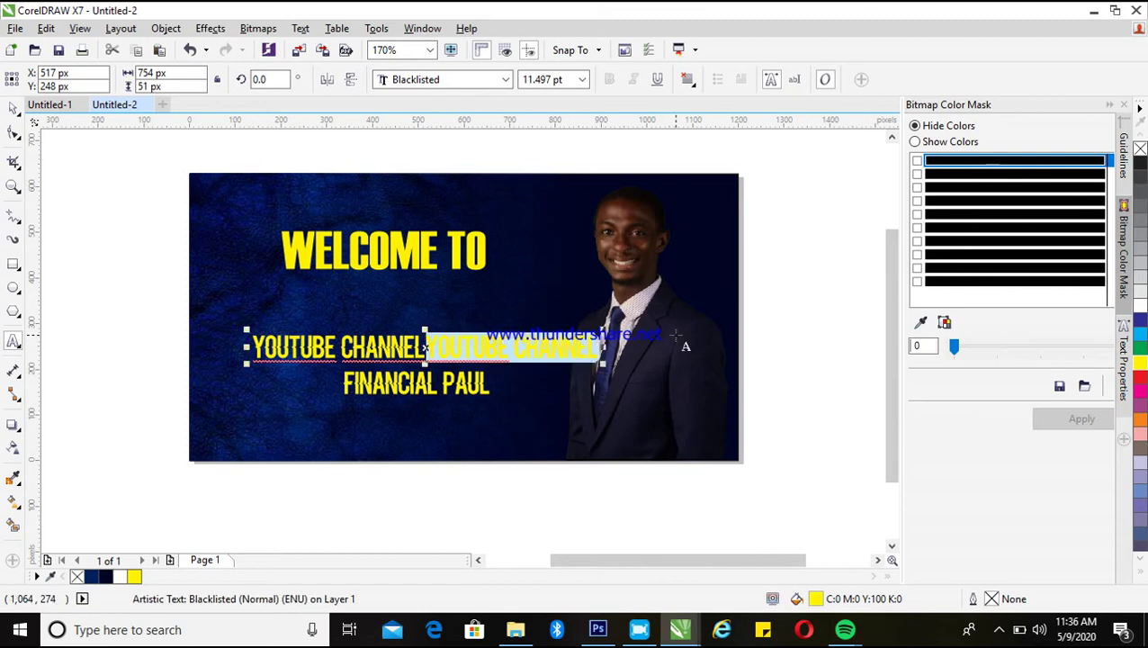
key(Delete)
Step: Place the YOUTUBE CHANNEL text directly under the WELCOME TO heading and fill it with white
key(ctrl+space)
drag(409, 346, 457, 296)
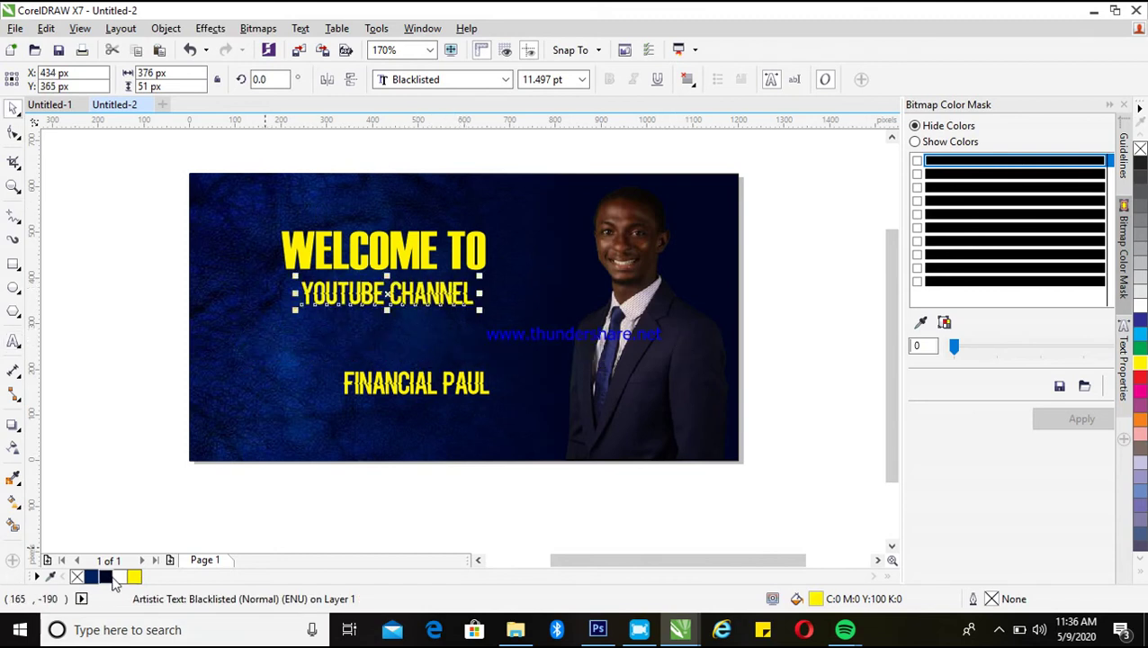
Step: Change the FINANCIAL PAUL text to the Blacksword font and convert it to title case
click(410, 385)
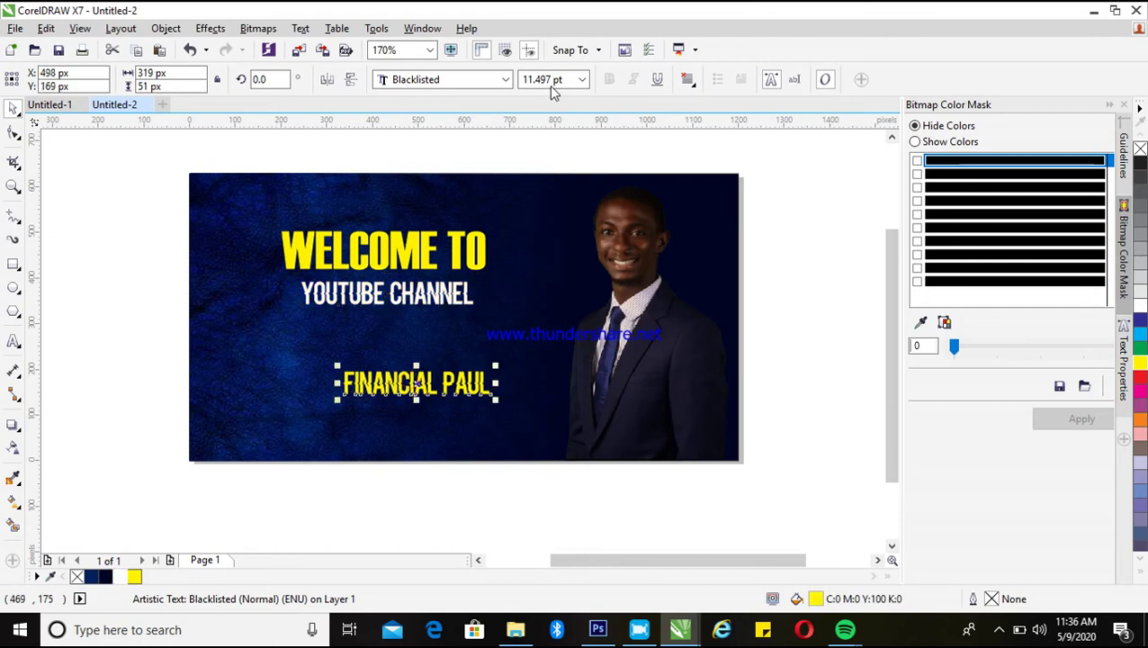
click(450, 79)
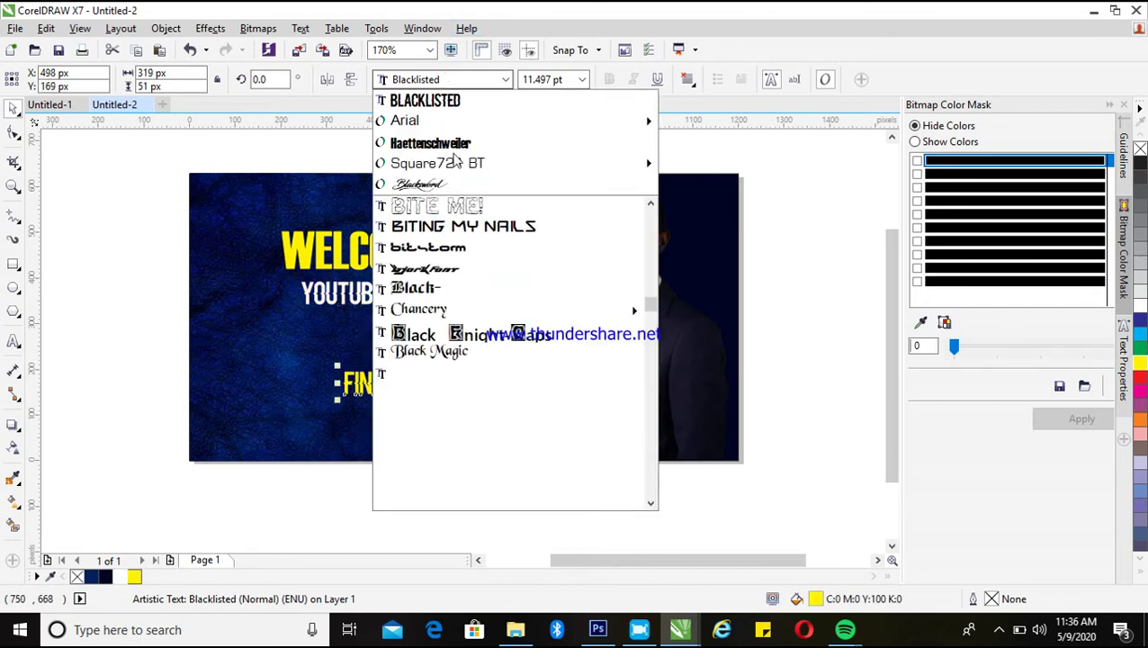
click(429, 185)
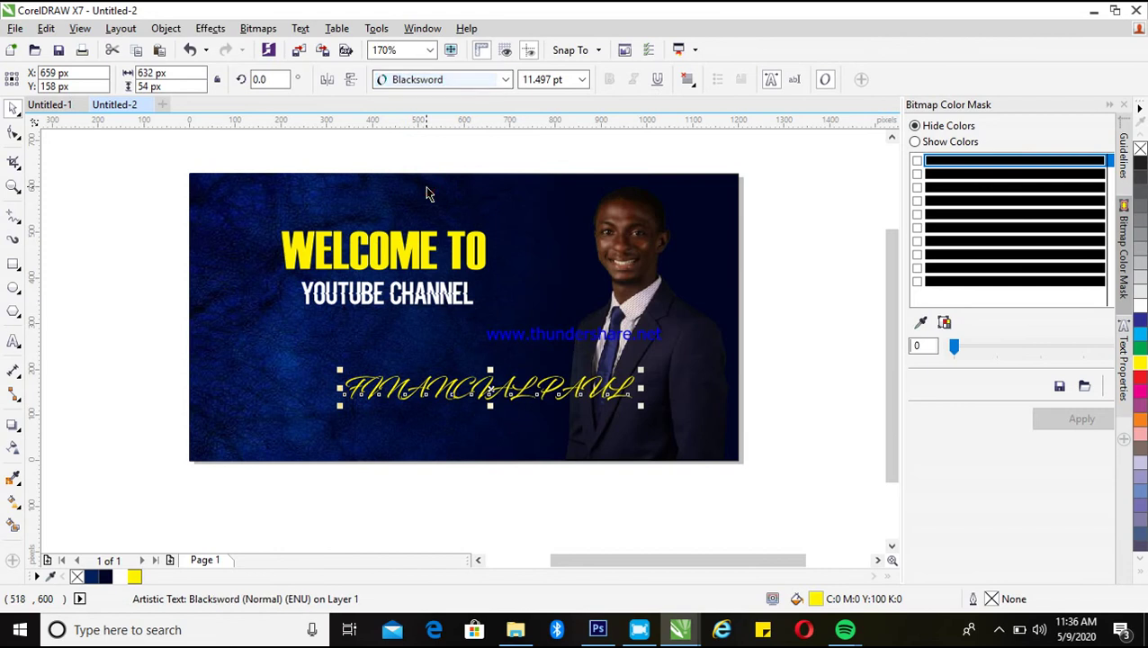
click(299, 28)
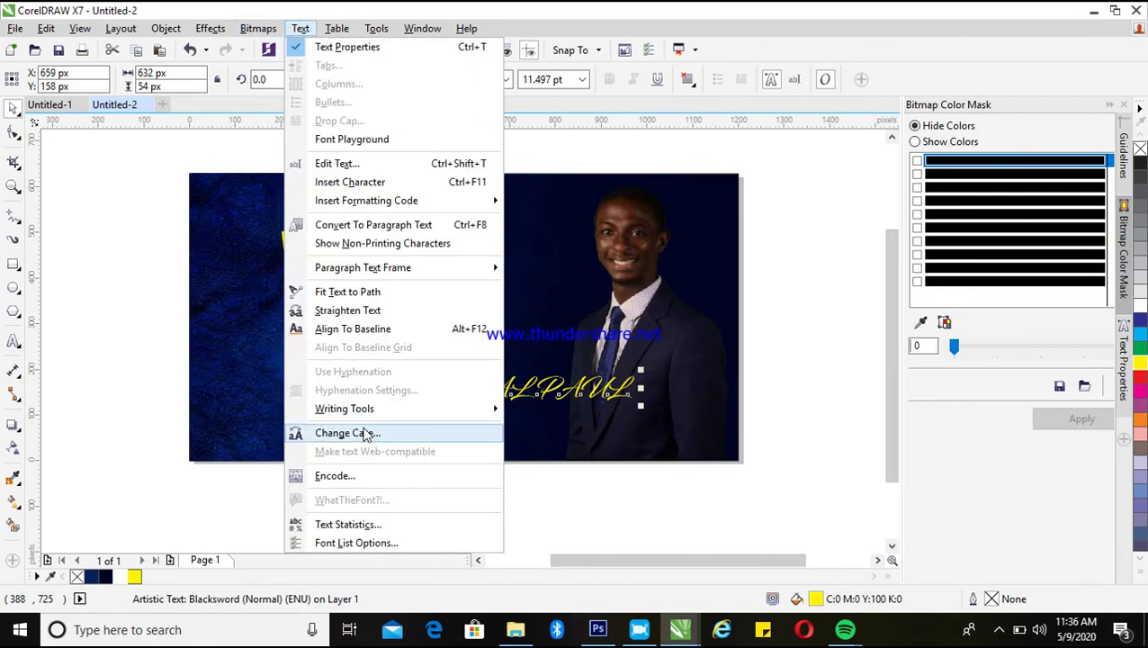
click(360, 433)
click(495, 372)
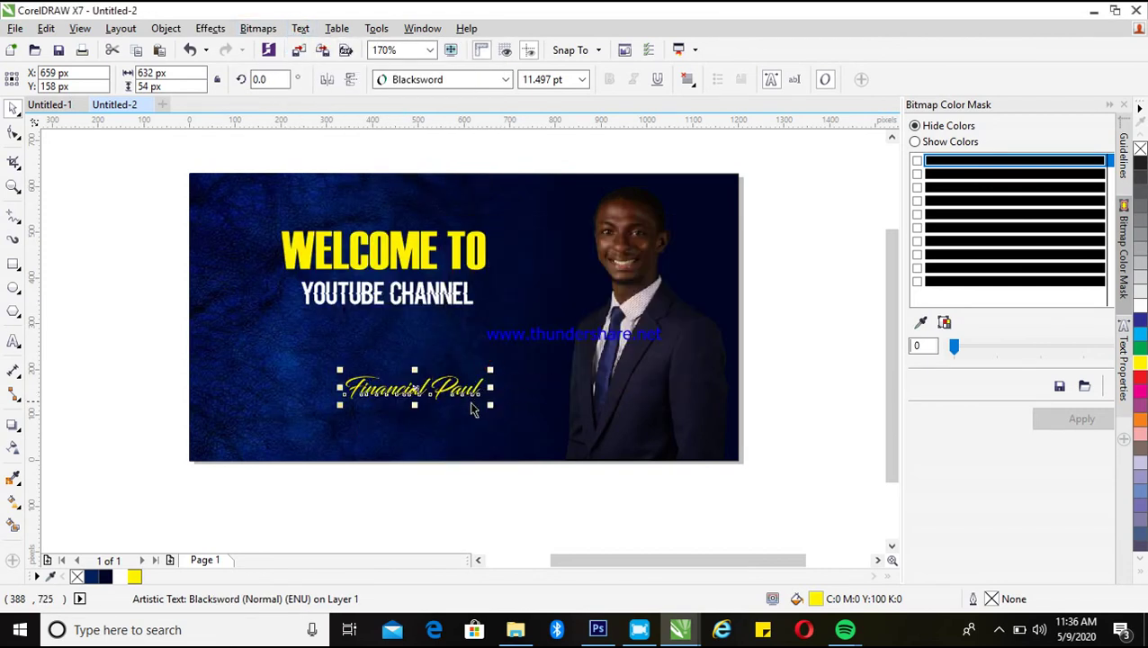
Step: Move the Financial Paul text near the banner's lower edge beside the portrait and enlarge it
drag(455, 391, 511, 427)
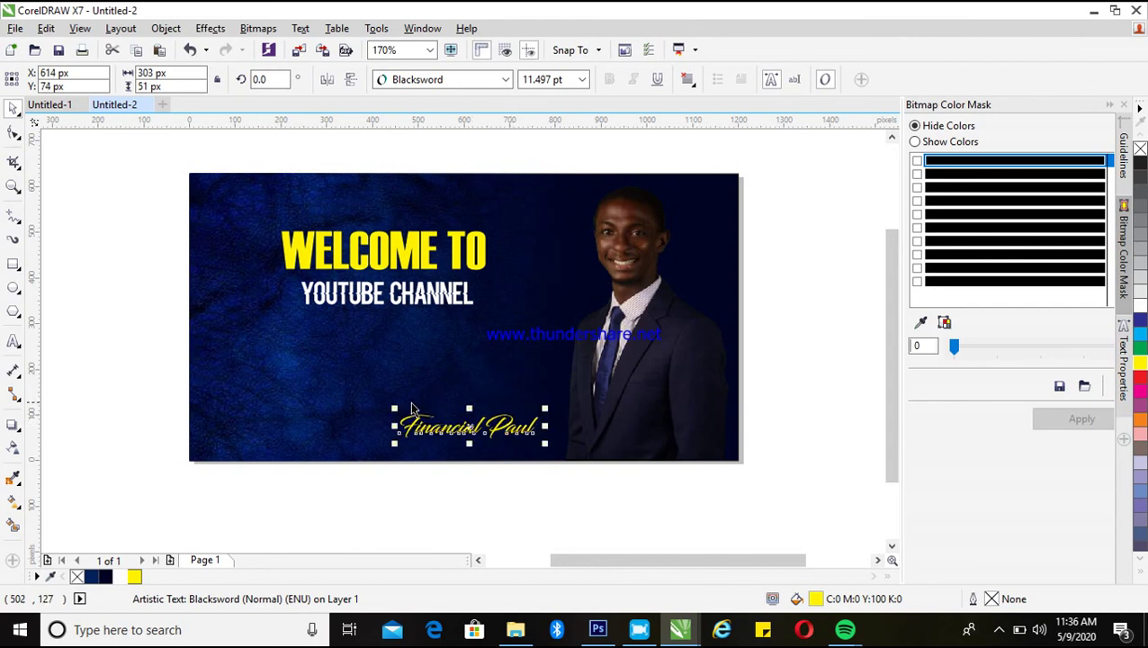
drag(394, 408, 333, 397)
drag(437, 421, 453, 425)
Step: Centre the WELCOME TO heading horizontally over the YOUTUBE CHANNEL text
click(415, 297)
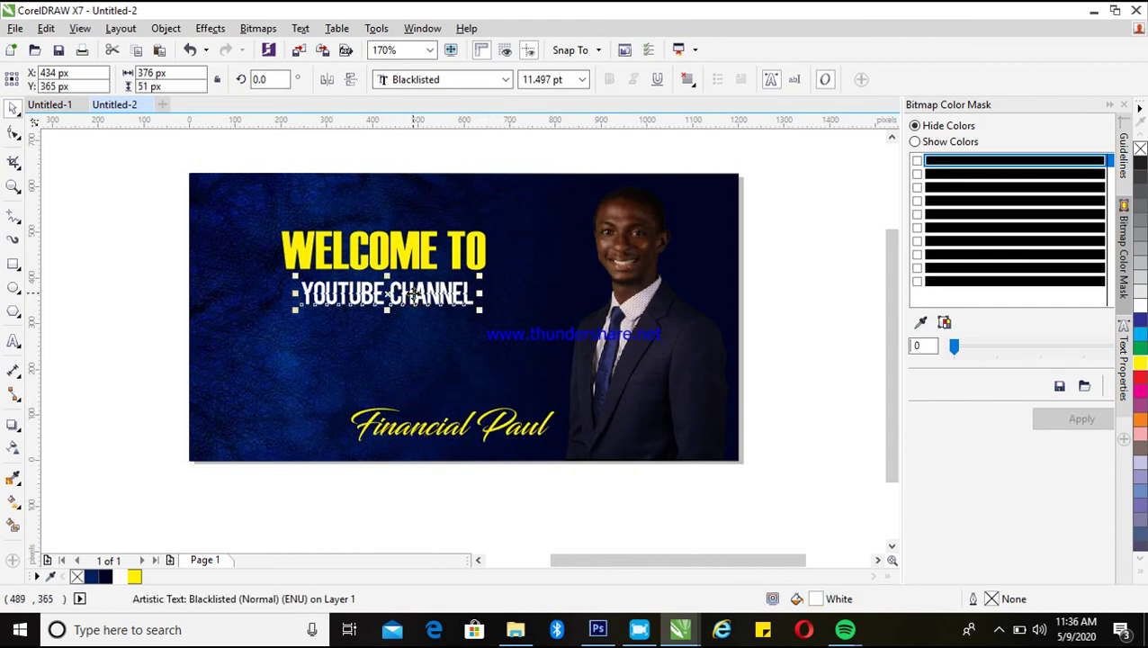
click(392, 265)
shift+click(383, 306)
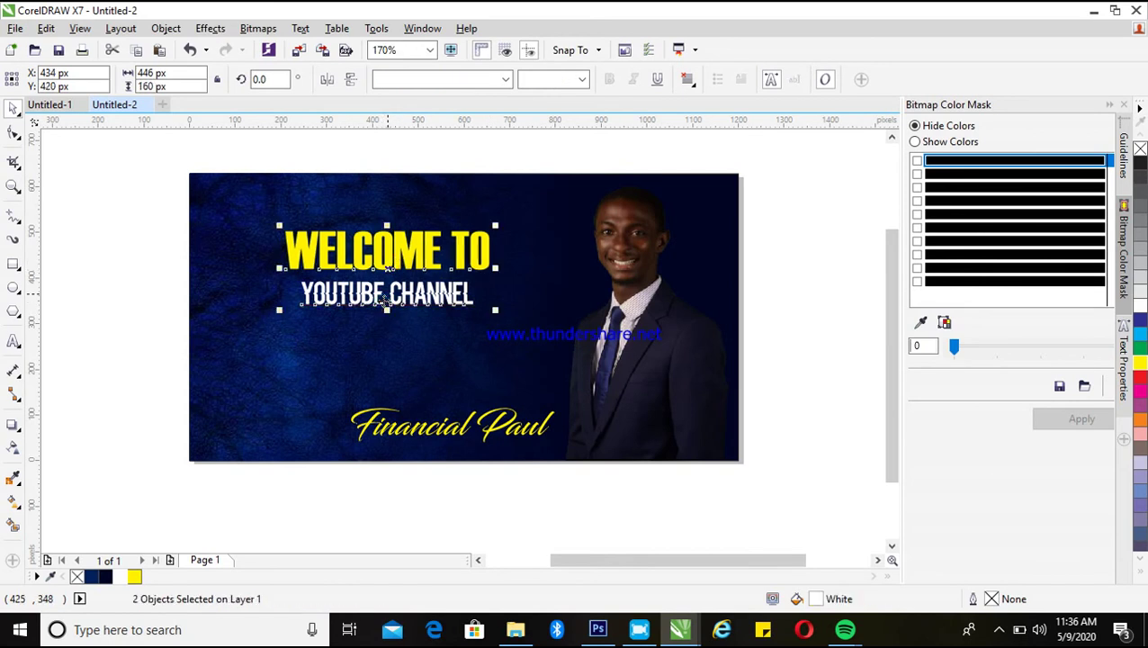
Step: Enlarge the WELCOME TO and YOUTUBE CHANNEL texts together to about 690 × 248 px and shift them slightly down
drag(491, 309, 528, 346)
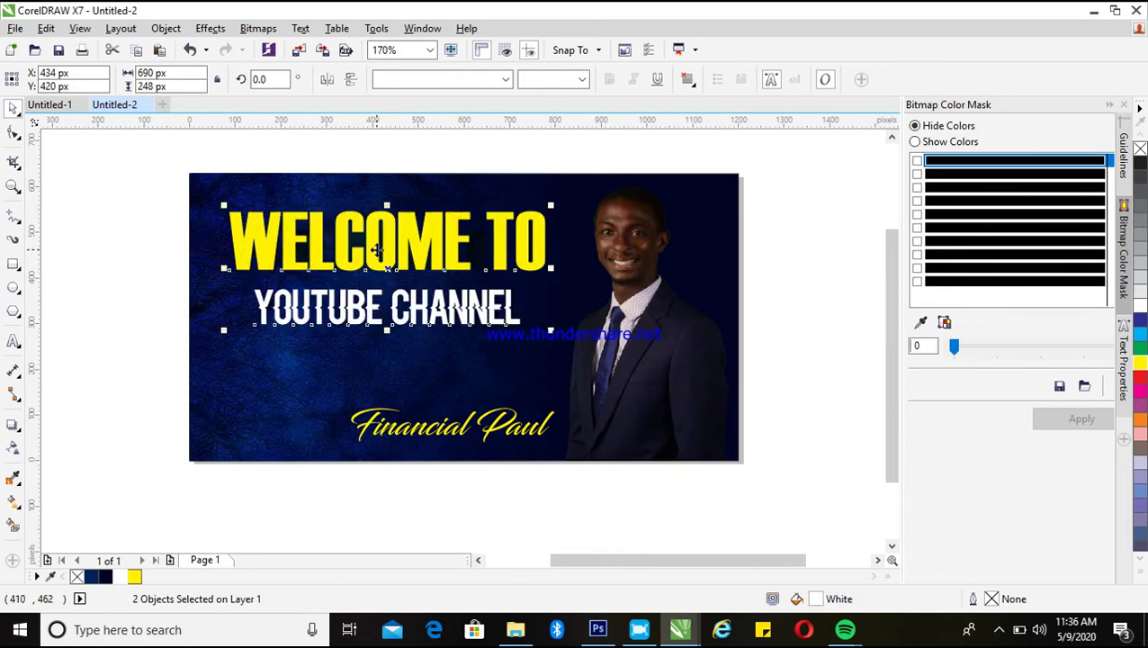
drag(365, 247, 372, 267)
click(126, 318)
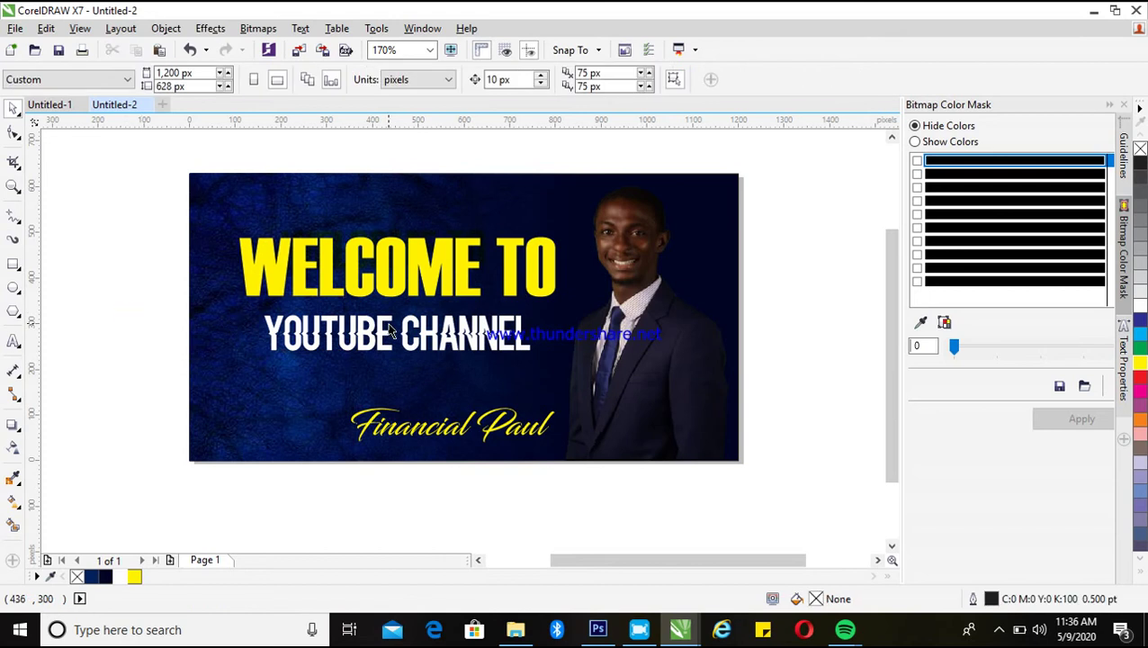
Step: Move the YOUTUBE CHANNEL text up closer to the WELCOME TO heading
drag(378, 333, 376, 325)
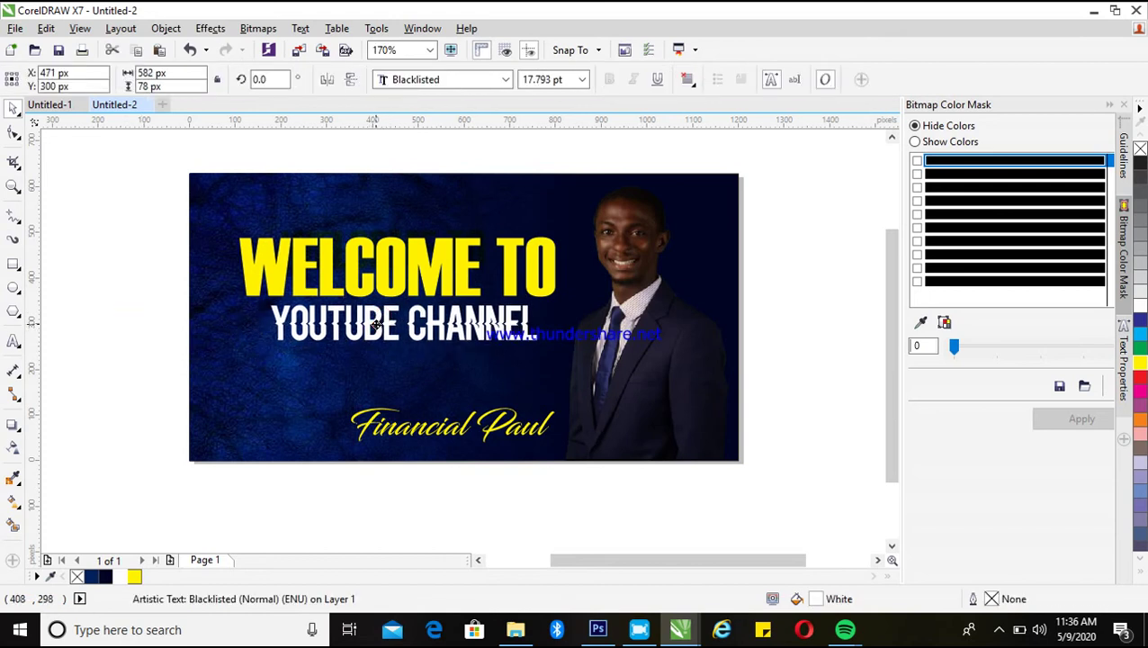
drag(126, 233, 580, 378)
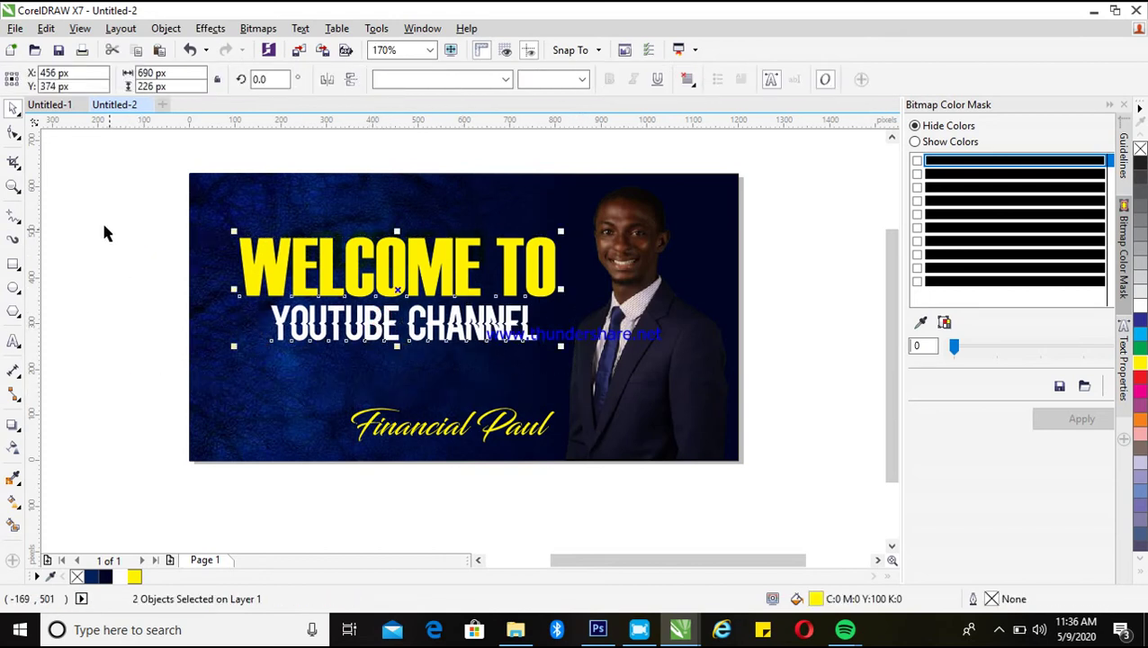
click(333, 234)
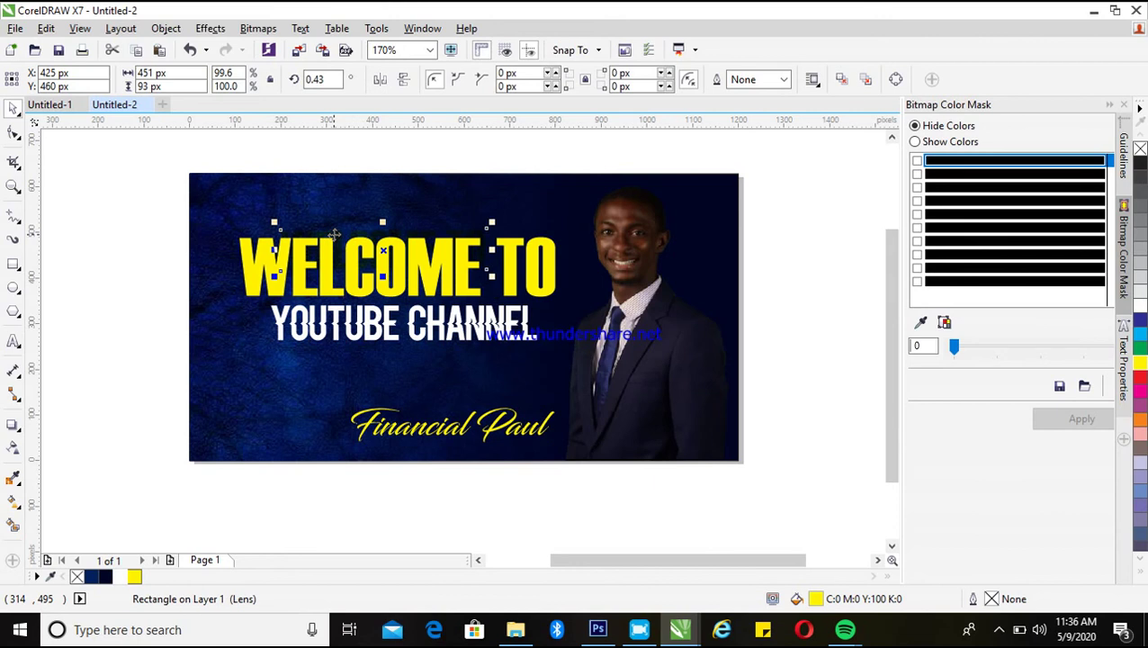
key(Escape)
Step: Move the WELCOME TO and YOUTUBE CHANNEL texts down together and enlarge them to about 745 × 244 px
drag(158, 199, 596, 371)
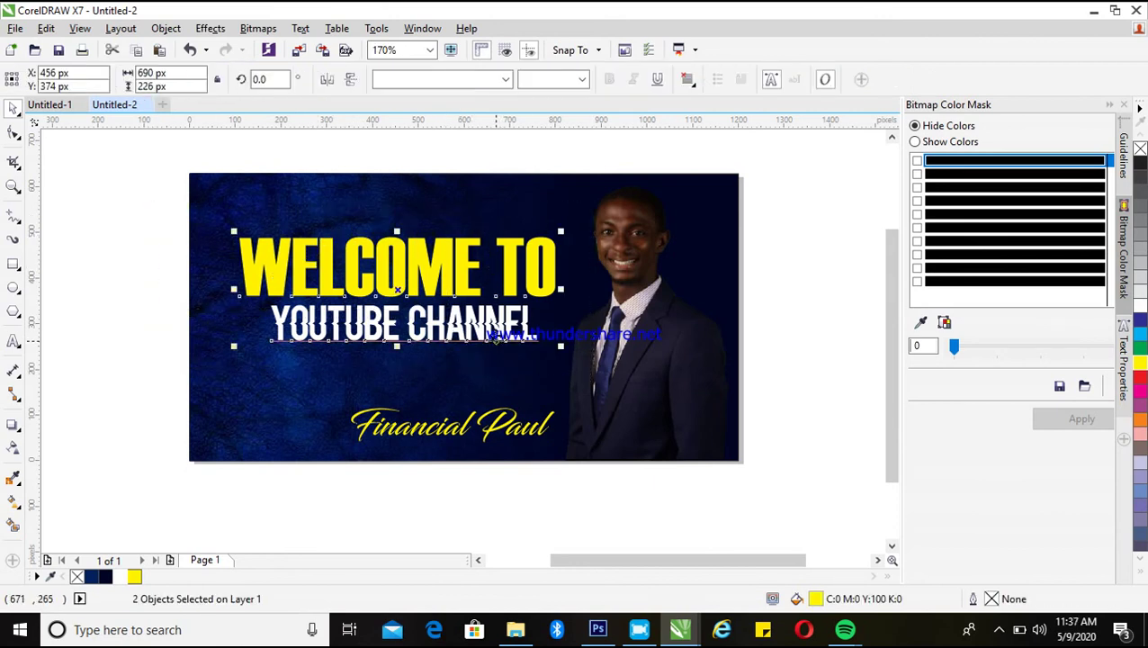
drag(495, 341, 495, 362)
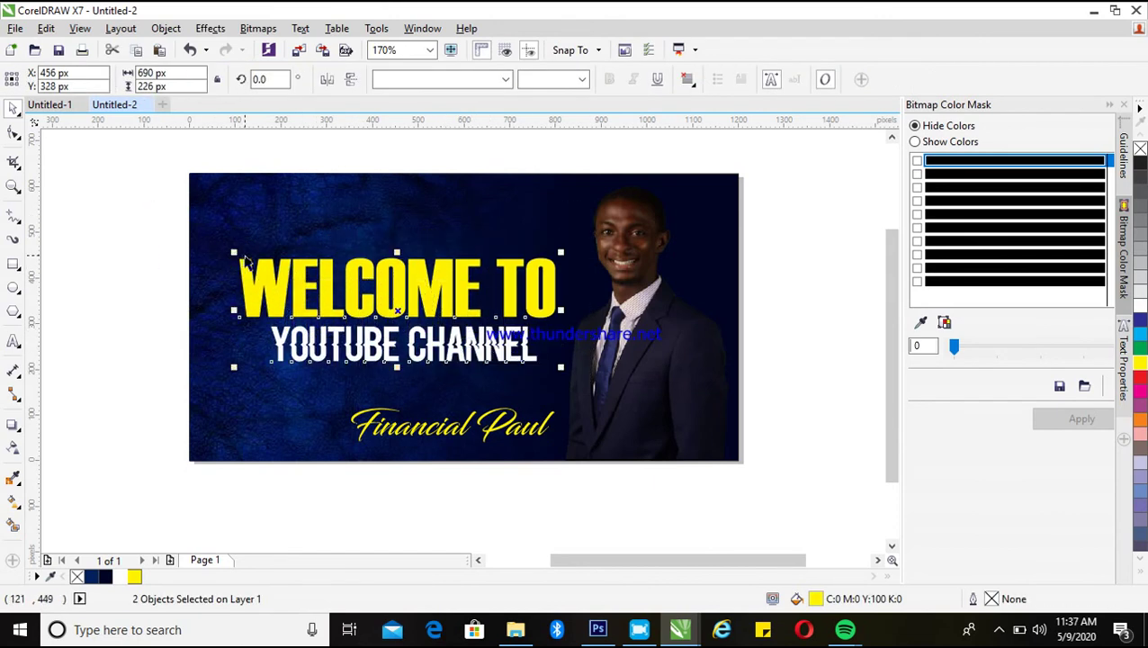
drag(234, 253, 218, 246)
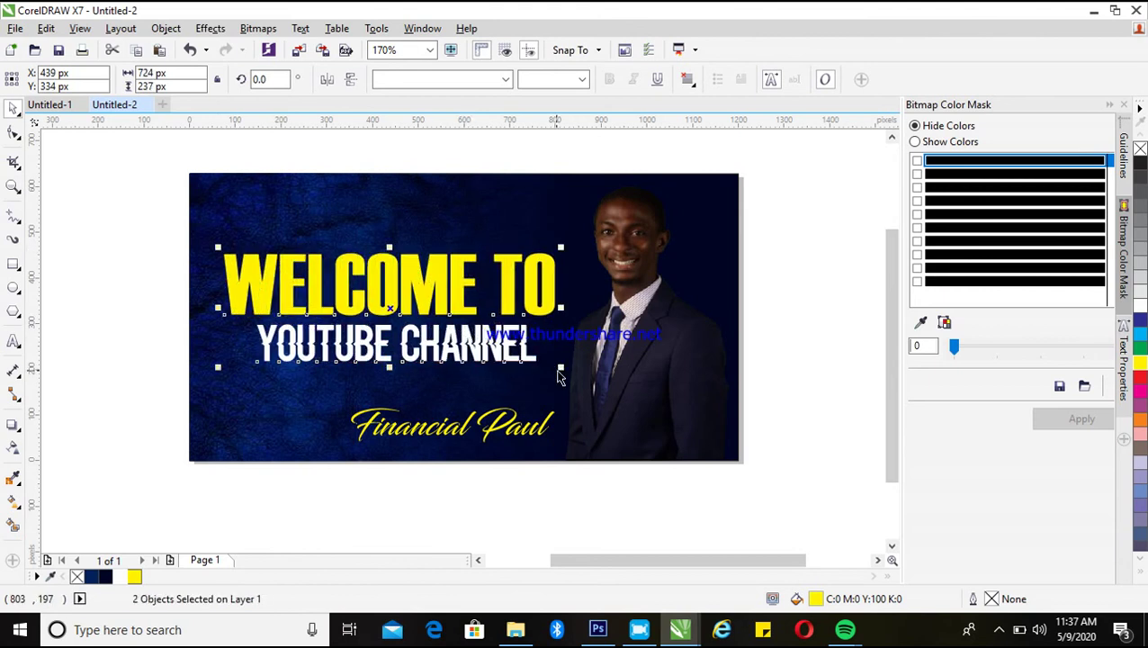
drag(560, 368, 571, 372)
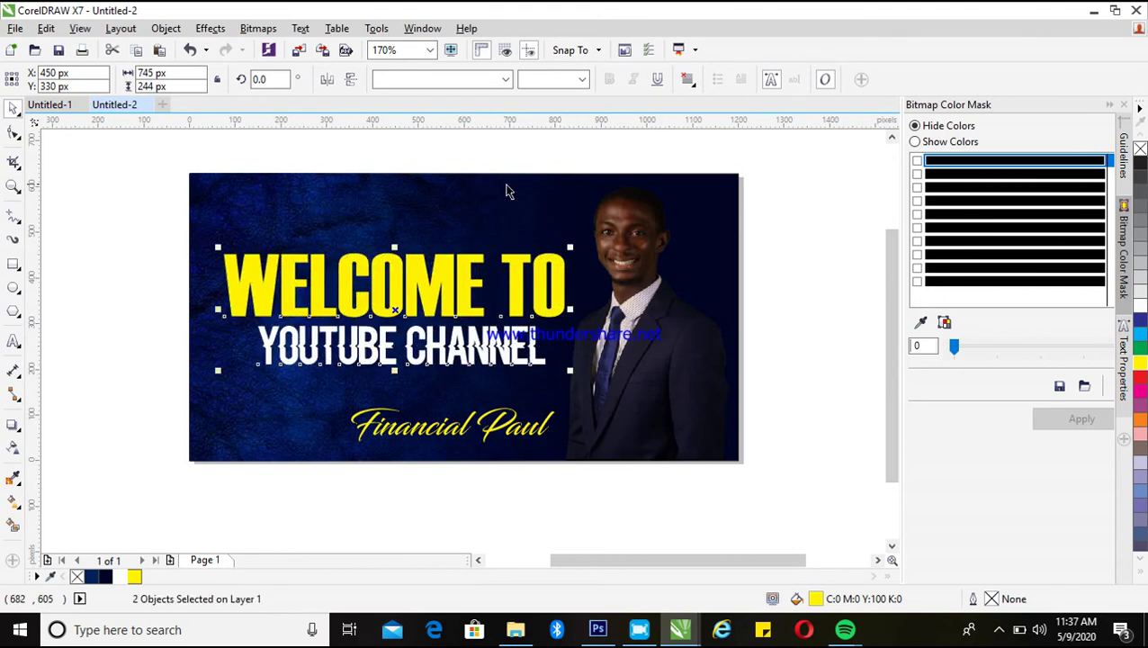
Step: Shift the two heading texts slightly left, away from the portrait, to about X 431 px, Y 327 px
click(821, 333)
drag(134, 220, 569, 393)
drag(469, 350, 465, 350)
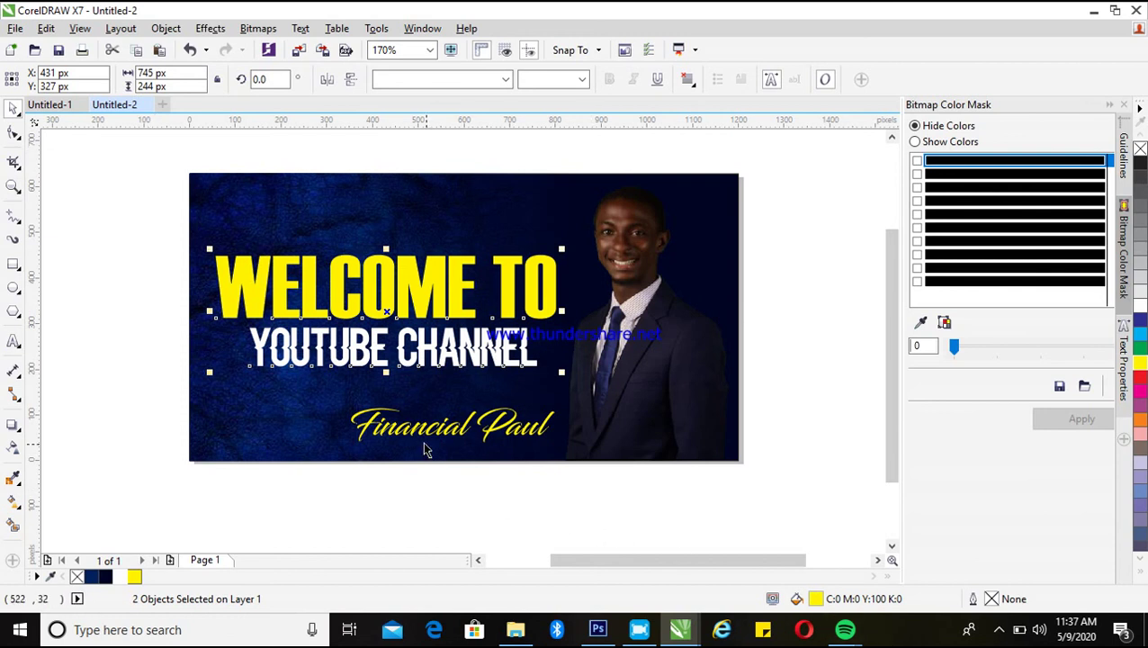
click(1000, 630)
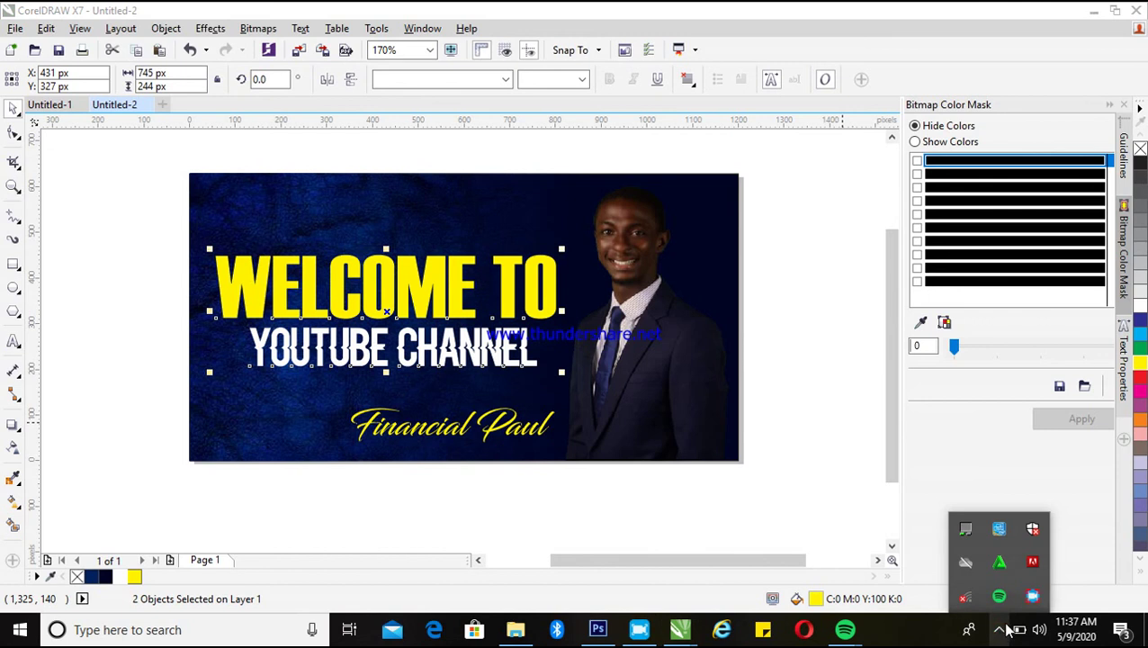